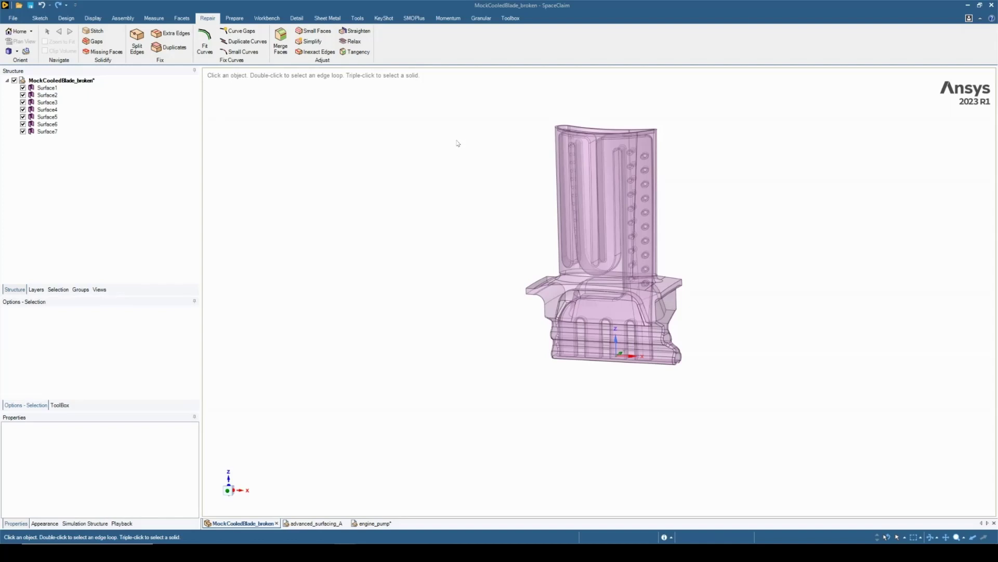
Step: Search the blade surfaces for stitchable edges within a maximum distance of 0.1 mm
{"action": "left_click", "coordinate": [47, 88]}
{"action": "left_click", "coordinate": [94, 31]}
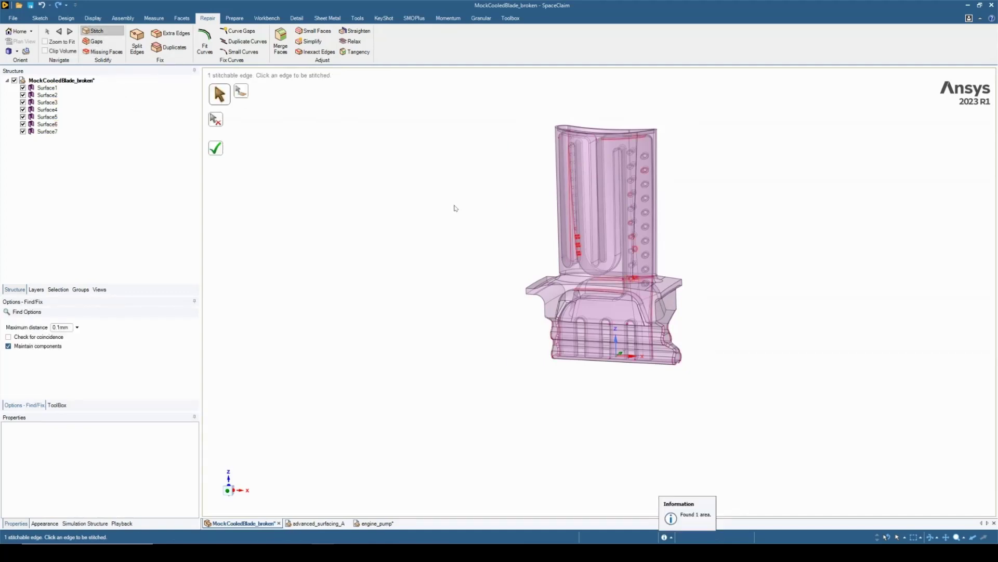
{"action": "mouse_move", "coordinate": [355, 270]}
{"action": "middle_mouse_down"}
{"action": "mouse_move", "coordinate": [618, 246]}
{"action": "mouse_move", "coordinate": [704, 298]}
{"action": "mouse_move", "coordinate": [622, 392]}
{"action": "mouse_move", "coordinate": [597, 372]}
{"action": "mouse_move", "coordinate": [713, 383]}
{"action": "mouse_move", "coordinate": [691, 402]}
{"action": "mouse_move", "coordinate": [666, 390]}
{"action": "mouse_move", "coordinate": [605, 357]}
{"action": "mouse_move", "coordinate": [614, 339]}
{"action": "mouse_move", "coordinate": [598, 359]}
{"action": "mouse_move", "coordinate": [364, 359]}
{"action": "middle_mouse_up"}
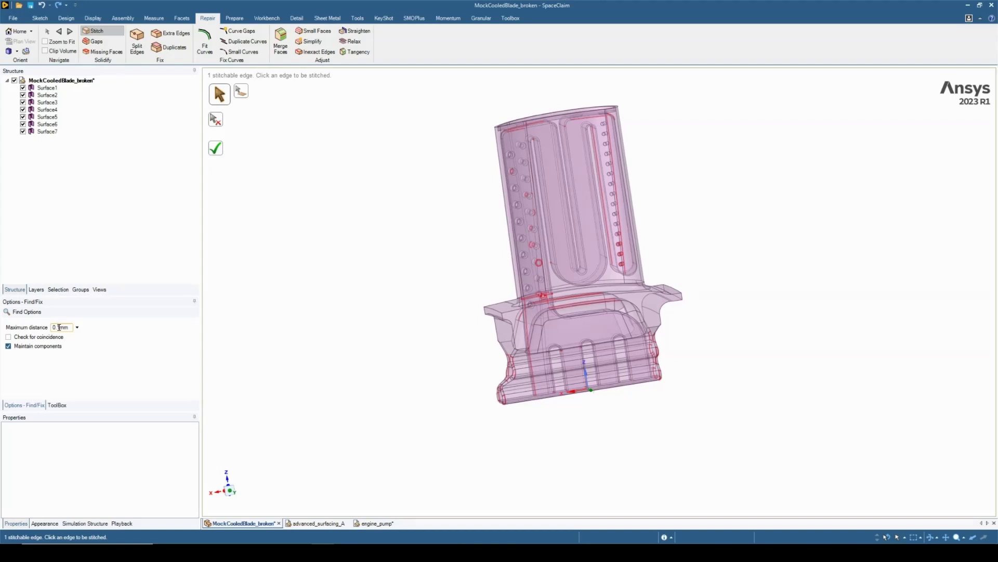
Step: Examine up close the space between the highlighted stitchable edges just below the blade platform
{"action": "middle_click_drag", "start_coordinate": [468, 325], "coordinate": [580, 303]}
{"action": "scroll", "coordinate": [580, 303], "scroll_direction": "up", "scroll_amount": 10}
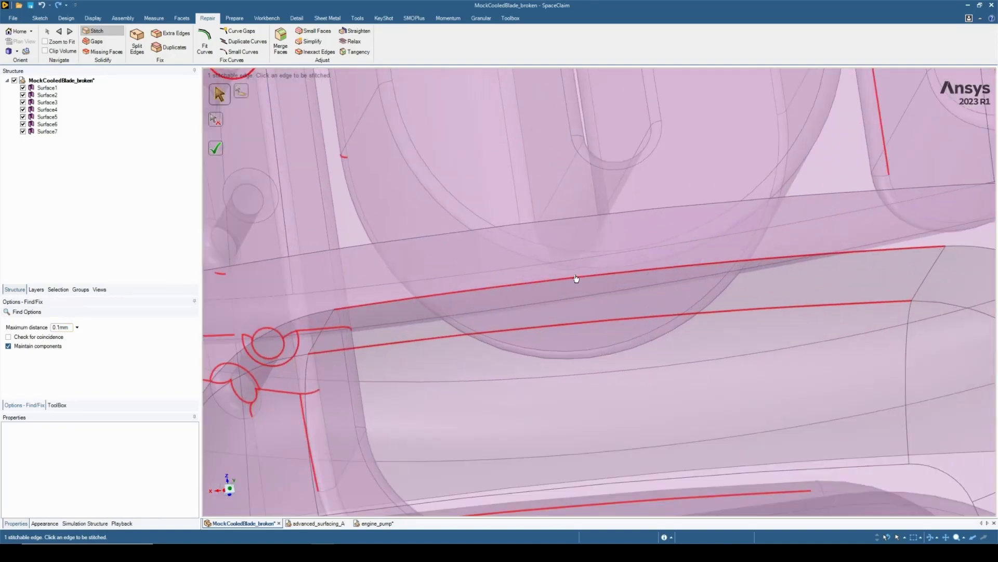
{"action": "scroll", "coordinate": [577, 284], "scroll_direction": "up", "scroll_amount": 4}
{"action": "scroll", "coordinate": [576, 282], "scroll_direction": "up", "scroll_amount": 6}
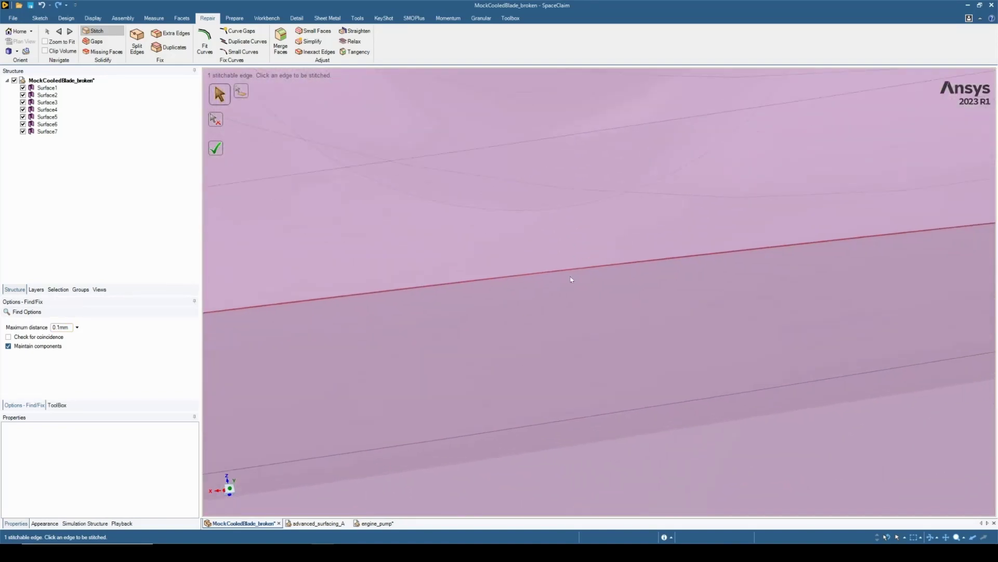
{"action": "scroll", "coordinate": [561, 267], "scroll_direction": "up", "scroll_amount": 6}
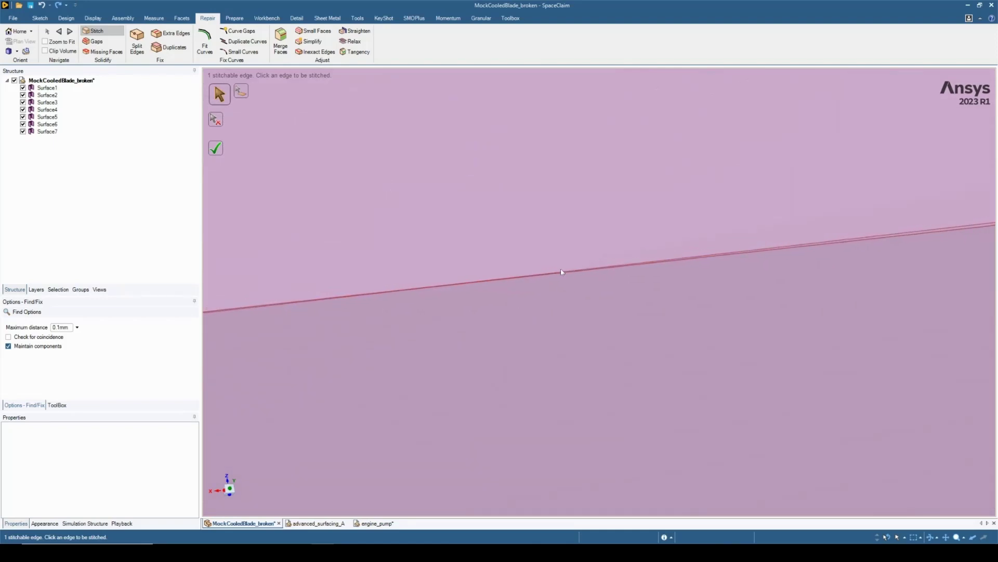
{"action": "scroll", "coordinate": [562, 281], "scroll_direction": "up", "scroll_amount": 3}
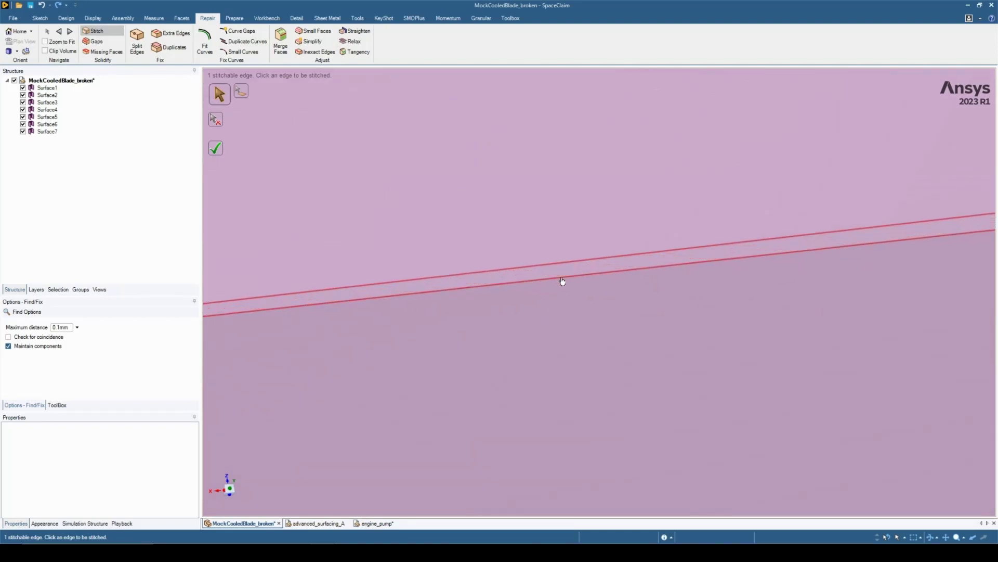
{"action": "scroll", "coordinate": [561, 268], "scroll_direction": "up", "scroll_amount": 2}
{"action": "scroll", "coordinate": [550, 315], "scroll_direction": "down", "scroll_amount": 5}
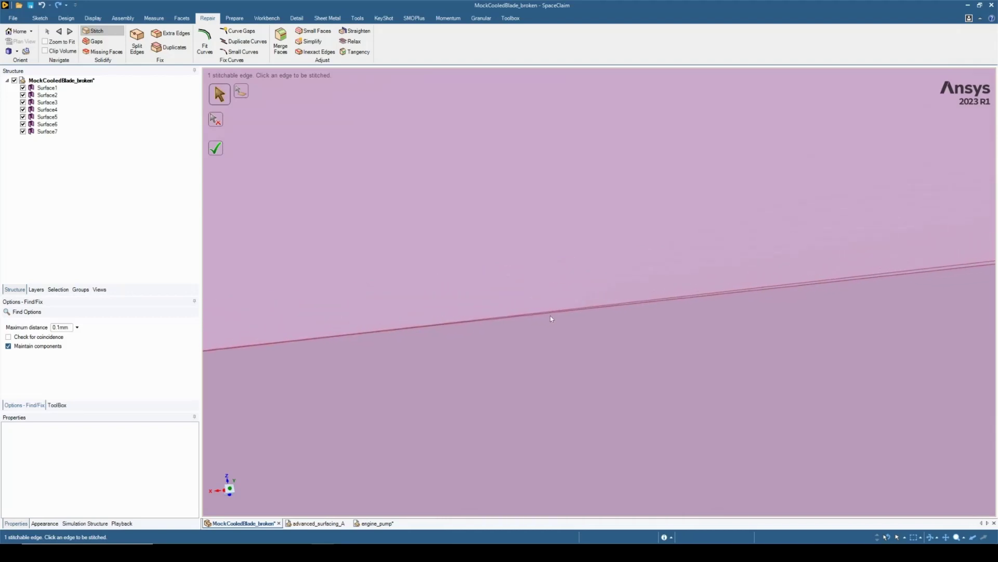
{"action": "scroll", "coordinate": [551, 319], "scroll_direction": "down", "scroll_amount": 3}
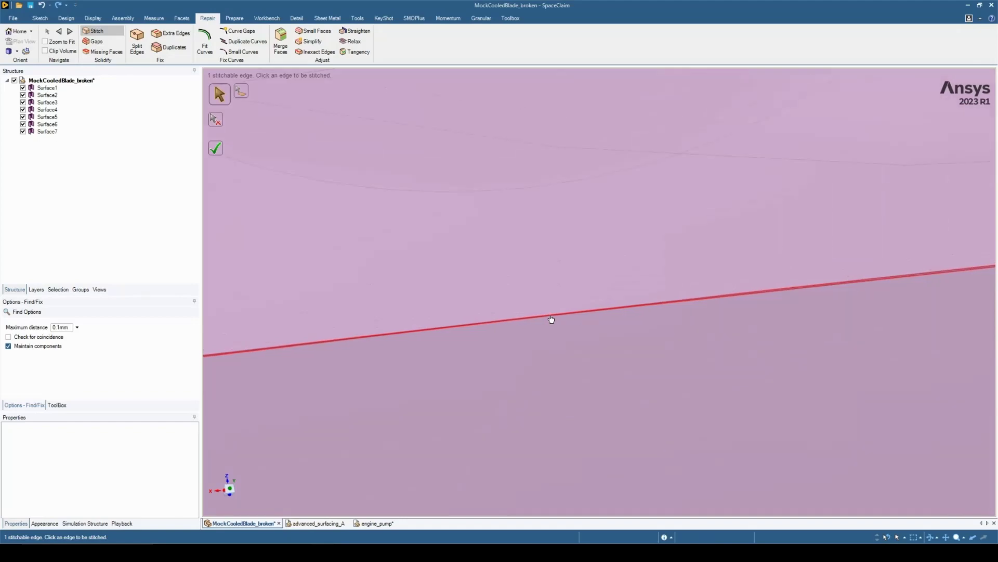
{"action": "scroll", "coordinate": [552, 320], "scroll_direction": "down", "scroll_amount": 8}
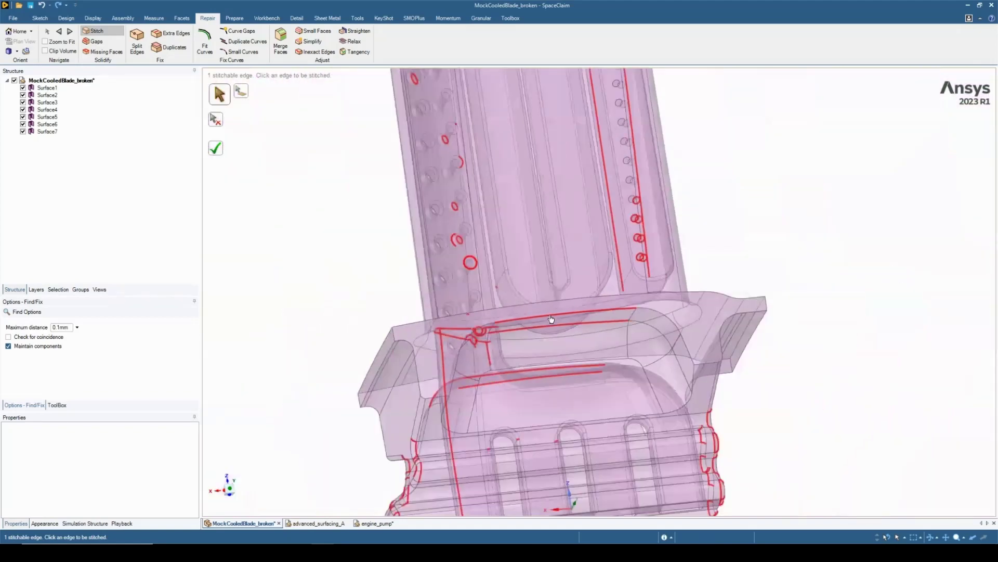
{"action": "scroll", "coordinate": [551, 319], "scroll_direction": "down", "scroll_amount": 8}
{"action": "middle_click_drag", "start_coordinate": [702, 285], "coordinate": [692, 328]}
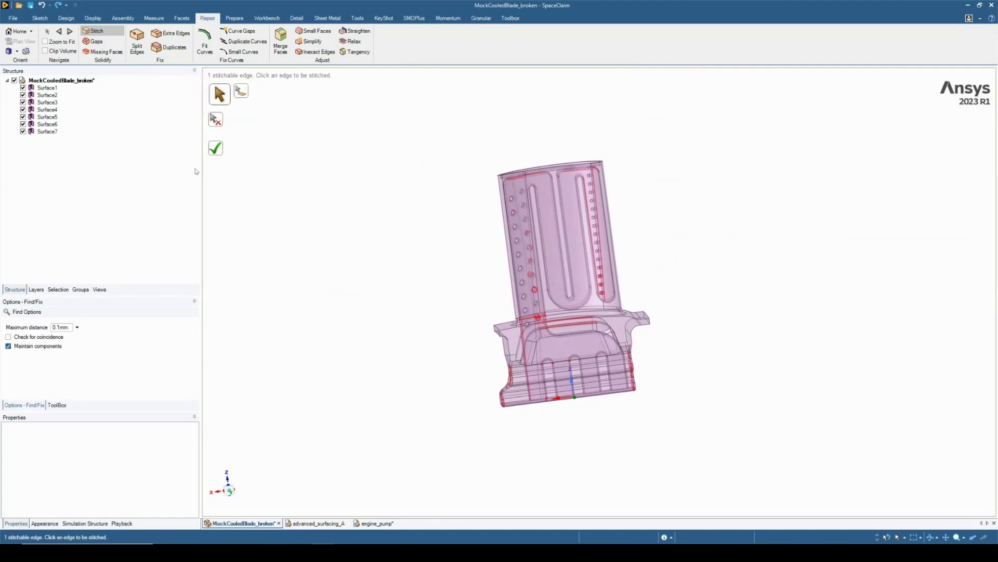
Step: Stitch all the detected blade edges into a single surface body
{"action": "left_click", "coordinate": [217, 151]}
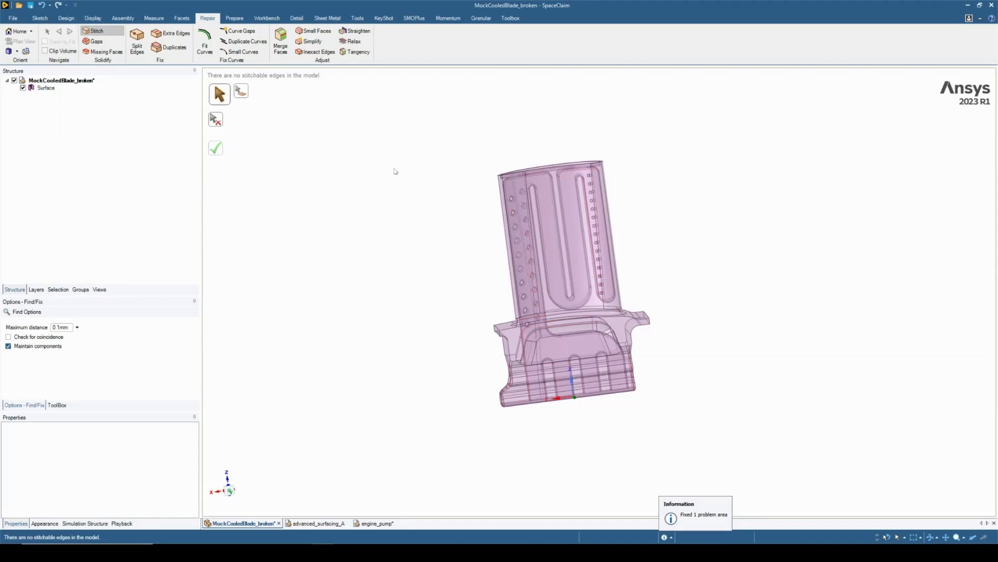
{"action": "middle_click_drag", "start_coordinate": [383, 292], "coordinate": [737, 352]}
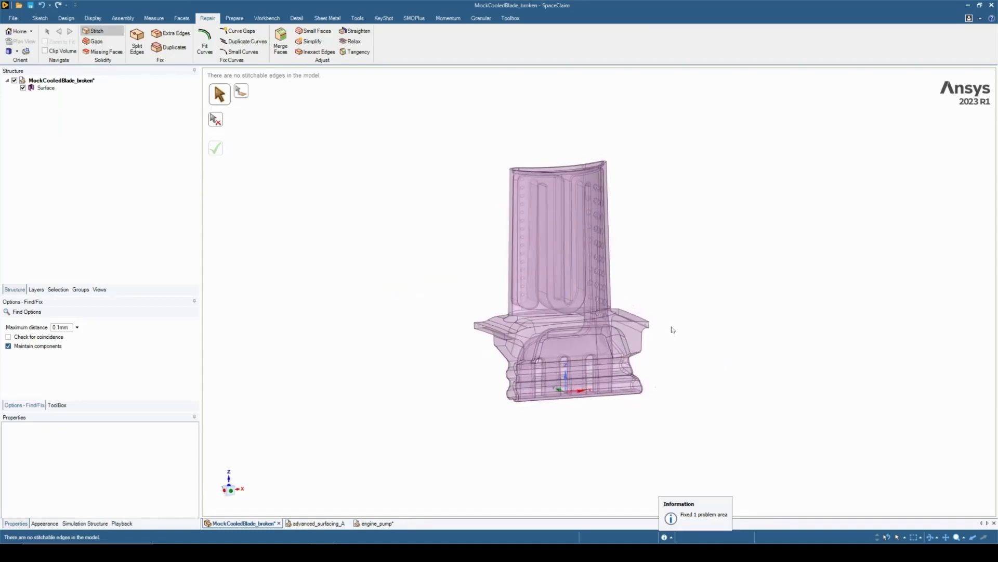
{"action": "left_click", "coordinate": [50, 89]}
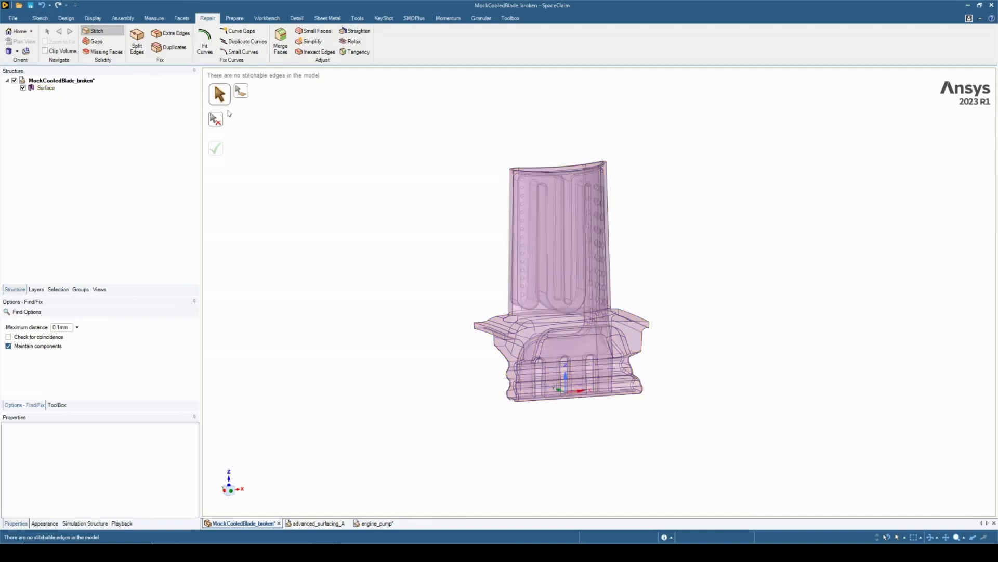
Step: Search the stitched blade for gaps within 90° and 1 mm, and inspect the highlighted ones around the pocket below the platform
{"action": "left_click", "coordinate": [95, 42]}
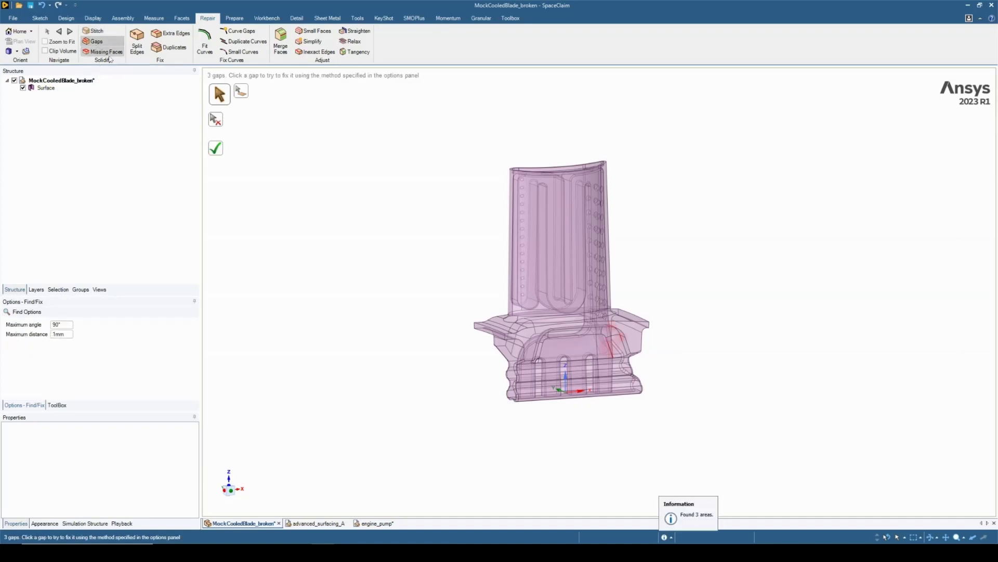
{"action": "middle_click_drag", "start_coordinate": [368, 361], "coordinate": [399, 341]}
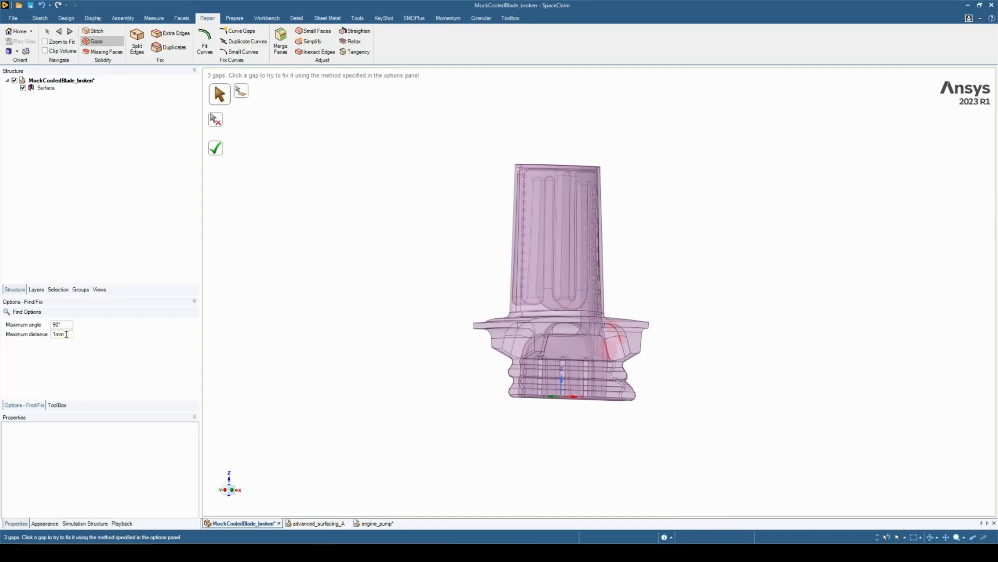
{"action": "mouse_move", "coordinate": [395, 362]}
{"action": "middle_mouse_down"}
{"action": "mouse_move", "coordinate": [432, 350]}
{"action": "mouse_move", "coordinate": [385, 367]}
{"action": "middle_mouse_up"}
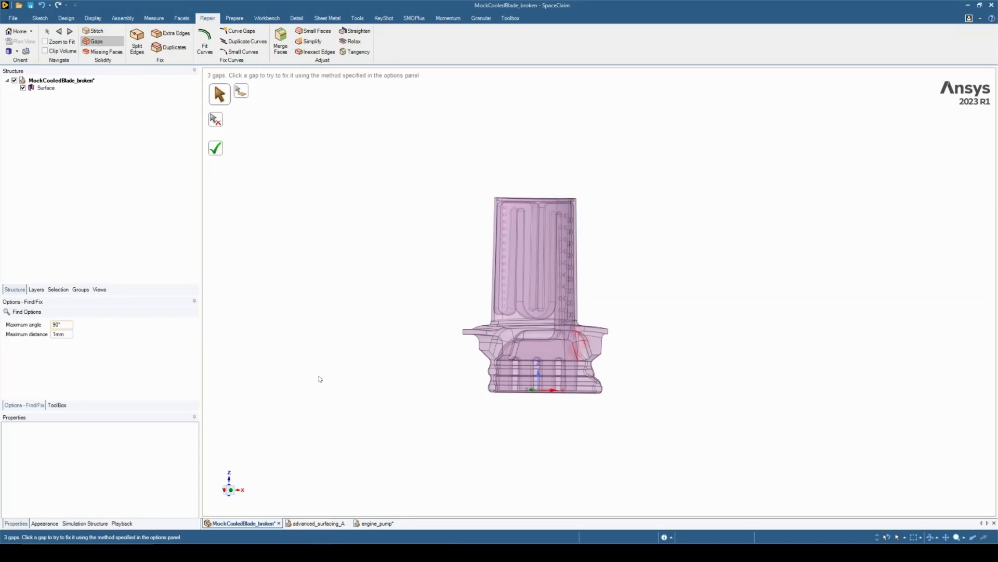
{"action": "scroll", "coordinate": [598, 312], "scroll_direction": "up", "scroll_amount": 5}
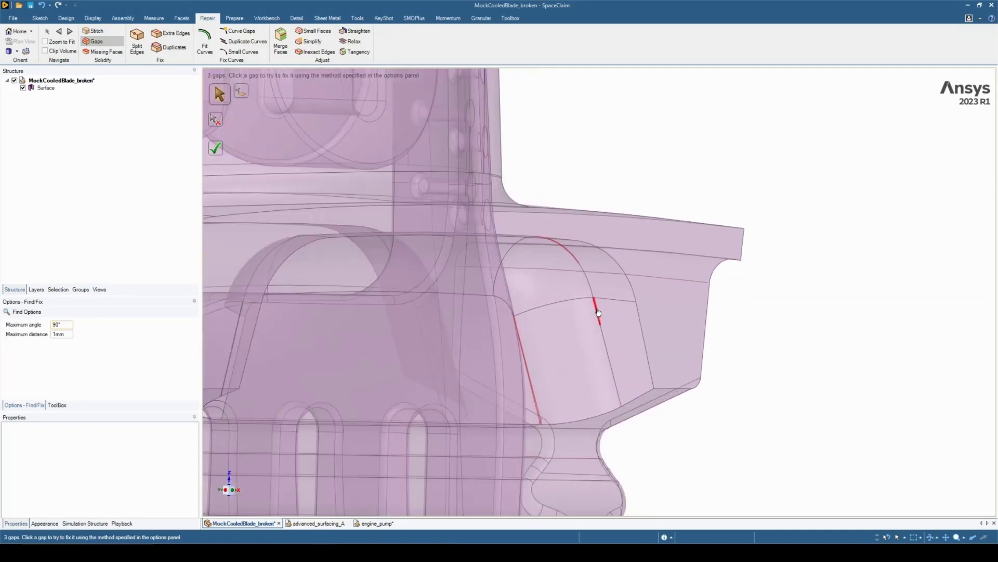
{"action": "scroll", "coordinate": [598, 312], "scroll_direction": "up", "scroll_amount": 8}
{"action": "scroll", "coordinate": [589, 306], "scroll_direction": "up", "scroll_amount": 2}
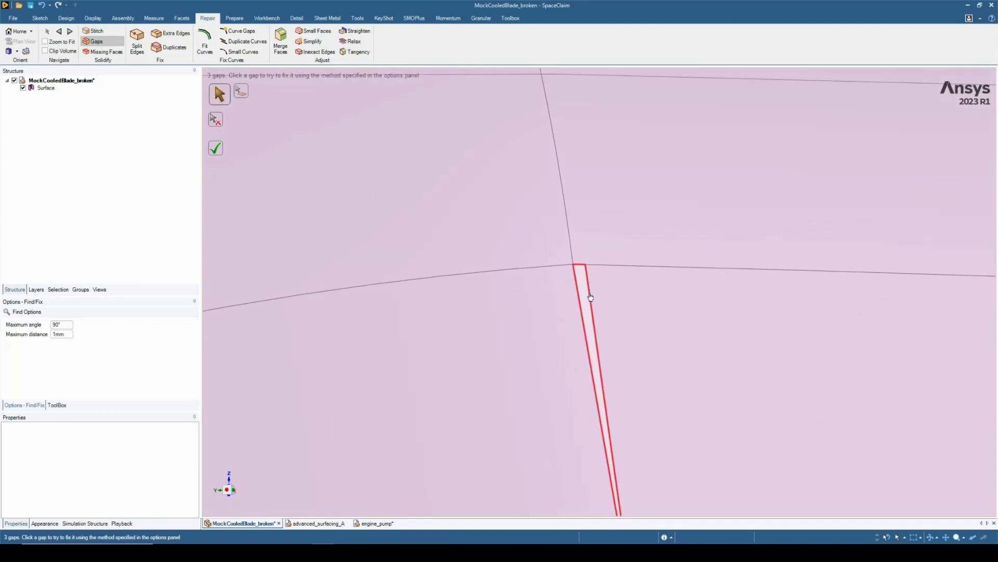
{"action": "middle_click_drag", "start_coordinate": [583, 302], "coordinate": [553, 238], "text": "shift"}
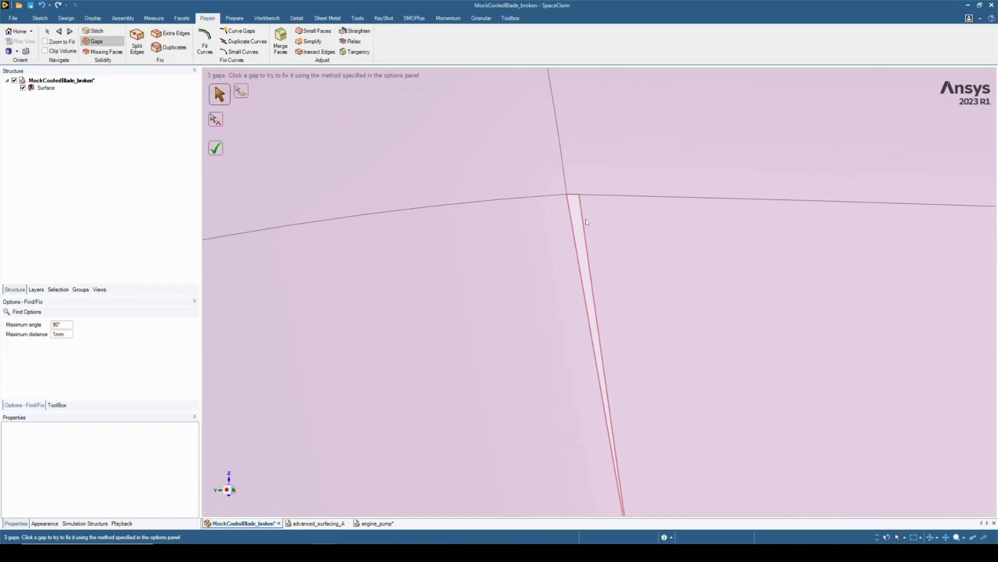
{"action": "scroll", "coordinate": [586, 219], "scroll_direction": "down", "scroll_amount": 4}
{"action": "middle_click_drag", "start_coordinate": [588, 218], "coordinate": [620, 270], "text": "shift"}
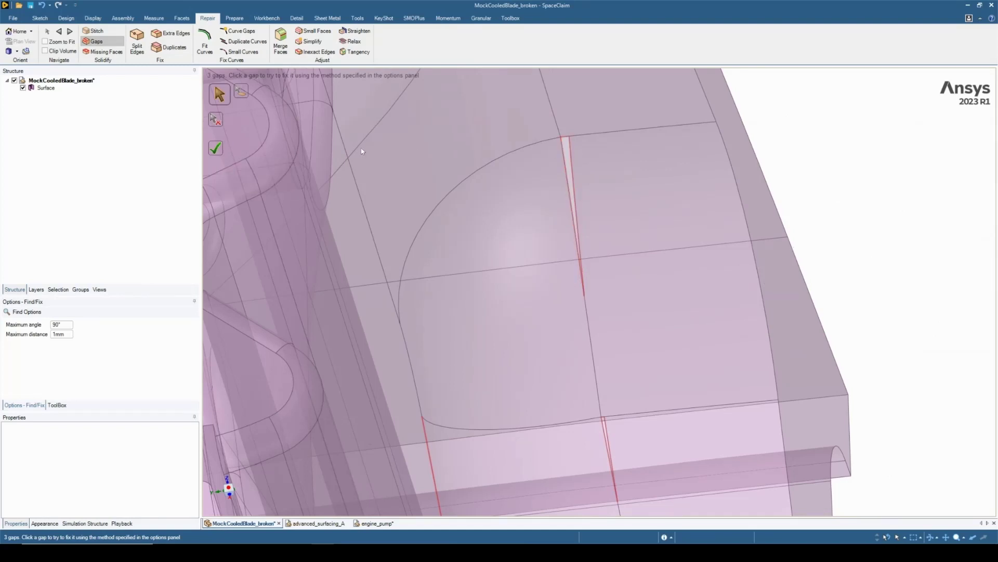
Step: Fix the three detected gaps along the edges of the rounded pocket below the blade platform
{"action": "left_click", "coordinate": [573, 169]}
{"action": "left_click", "coordinate": [608, 427]}
{"action": "scroll", "coordinate": [517, 438], "scroll_direction": "up", "scroll_amount": 6}
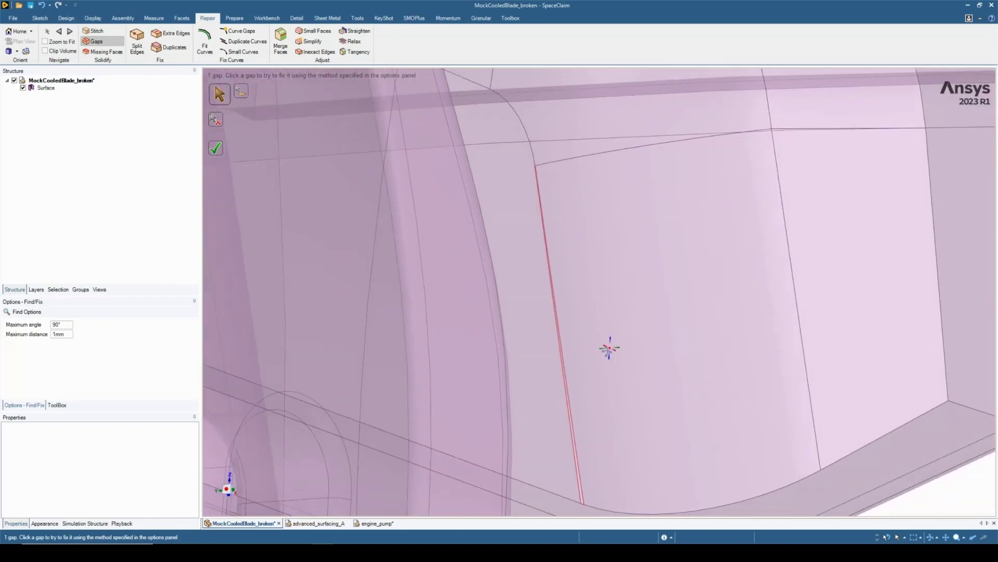
{"action": "middle_click_drag", "start_coordinate": [609, 349], "coordinate": [571, 303]}
{"action": "left_click", "coordinate": [570, 303]}
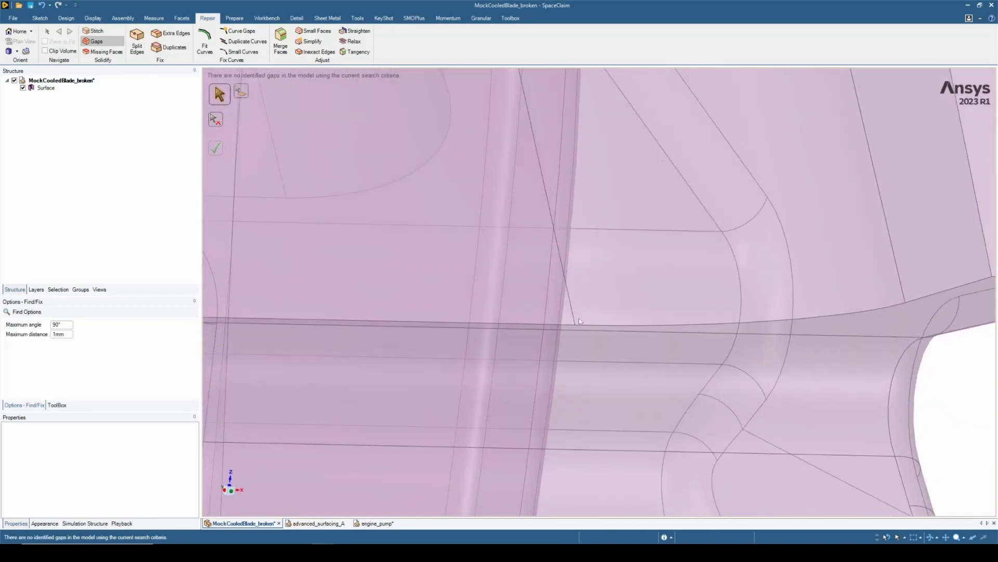
{"action": "scroll", "coordinate": [577, 314], "scroll_direction": "down", "scroll_amount": 5}
{"action": "middle_click_drag", "start_coordinate": [584, 323], "coordinate": [648, 349]}
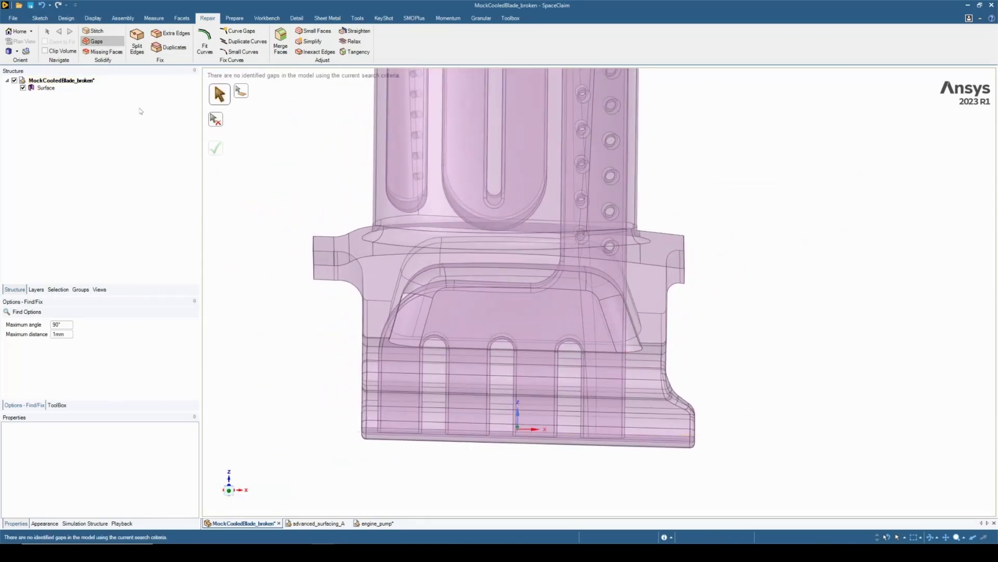
Step: Find the blade's missing faces within 10° and 0.1 mm and create all of them with the Patch option
{"action": "left_click", "coordinate": [119, 52]}
{"action": "middle_click_drag", "start_coordinate": [395, 291], "coordinate": [415, 298]}
{"action": "middle_click_drag", "start_coordinate": [514, 286], "coordinate": [526, 289]}
{"action": "mouse_move", "coordinate": [213, 77]}
{"action": "middle_mouse_down"}
{"action": "mouse_move", "coordinate": [374, 156]}
{"action": "mouse_move", "coordinate": [383, 134]}
{"action": "mouse_move", "coordinate": [328, 164]}
{"action": "mouse_move", "coordinate": [286, 213]}
{"action": "middle_mouse_up"}
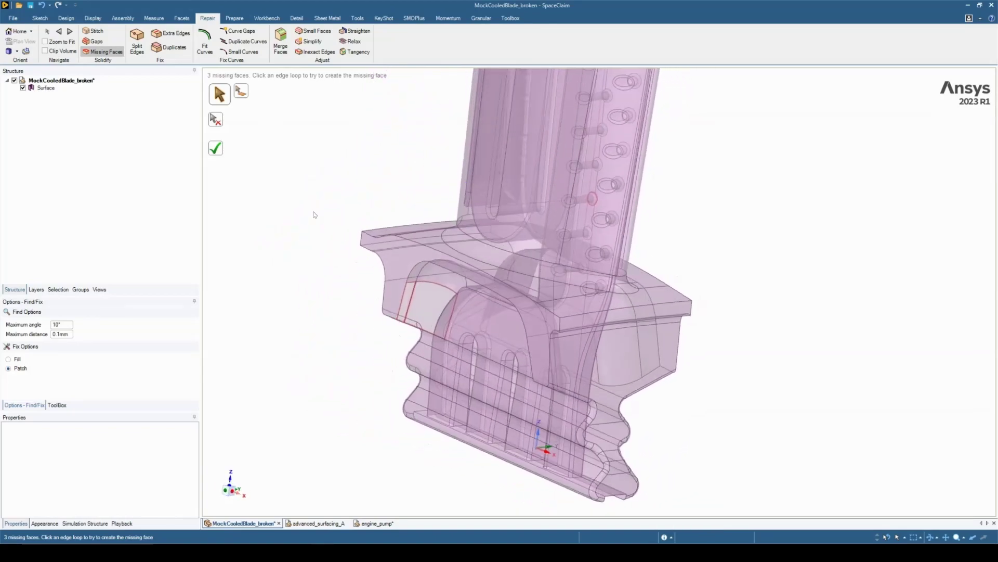
{"action": "scroll", "coordinate": [576, 288], "scroll_direction": "up", "scroll_amount": 5}
{"action": "scroll", "coordinate": [576, 289], "scroll_direction": "up", "scroll_amount": 6}
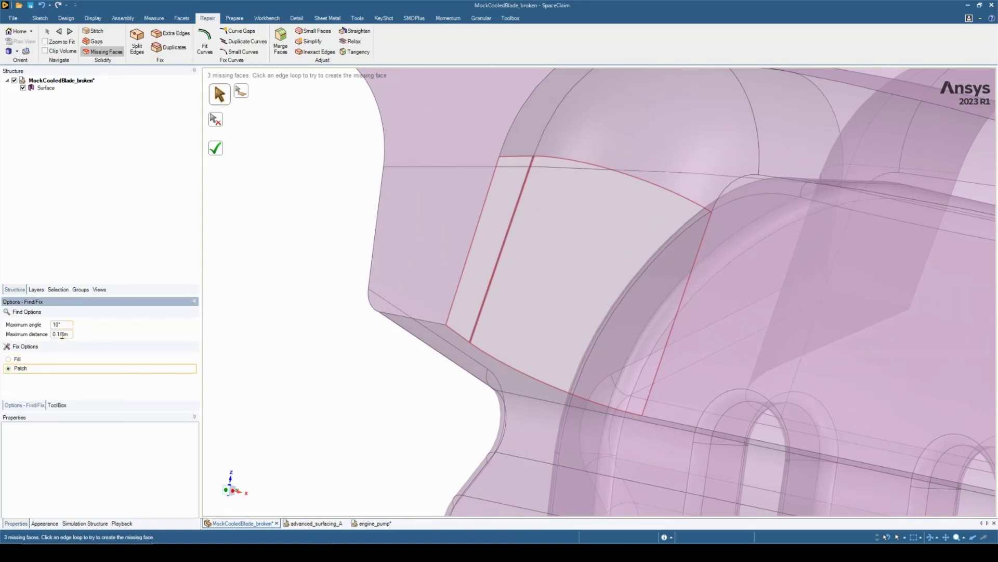
{"action": "middle_click_drag", "start_coordinate": [274, 234], "coordinate": [369, 247]}
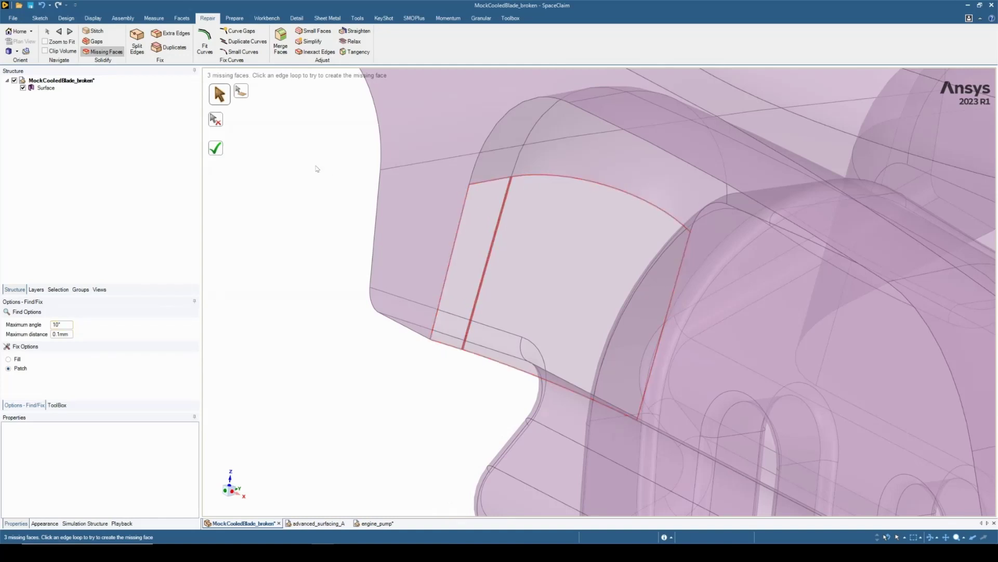
{"action": "left_click", "coordinate": [218, 151]}
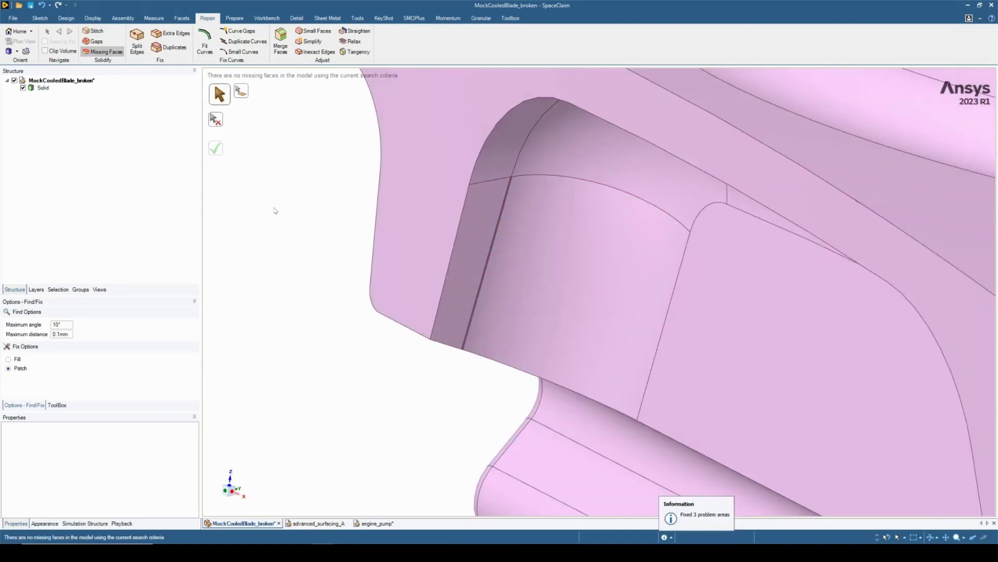
{"action": "key", "text": "Escape"}
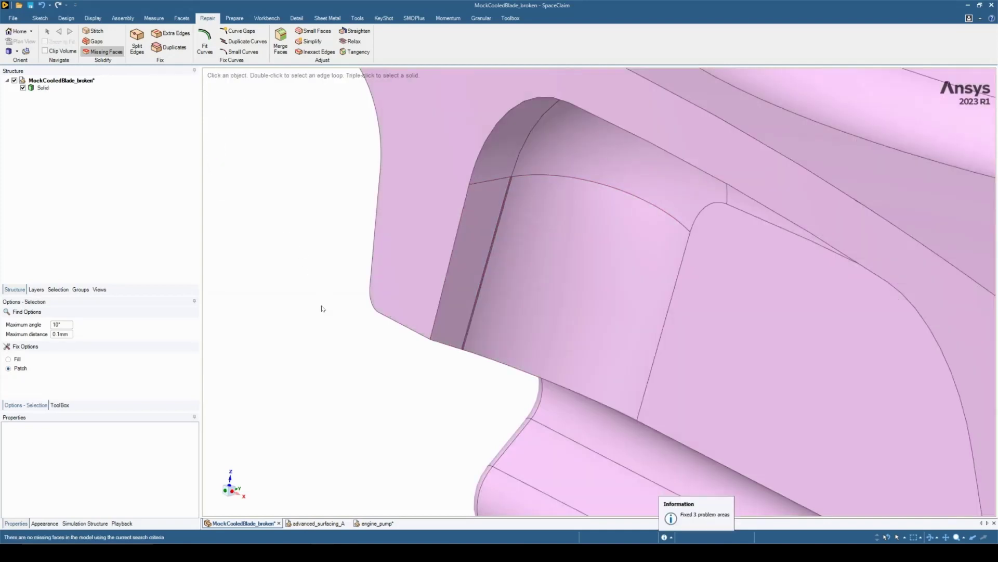
Step: Inspect the whole repaired blade body and check its type in the structure tree
{"action": "scroll", "coordinate": [334, 330], "scroll_direction": "down", "scroll_amount": 2}
{"action": "scroll", "coordinate": [334, 330], "scroll_direction": "down", "scroll_amount": 3}
{"action": "middle_click_drag", "start_coordinate": [341, 345], "coordinate": [442, 364]}
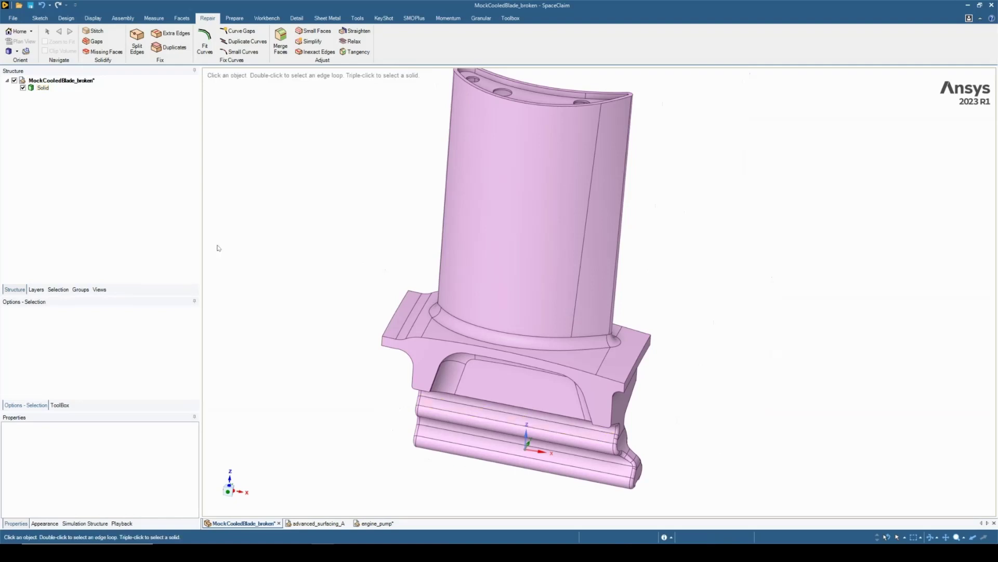
{"action": "left_click", "coordinate": [44, 89]}
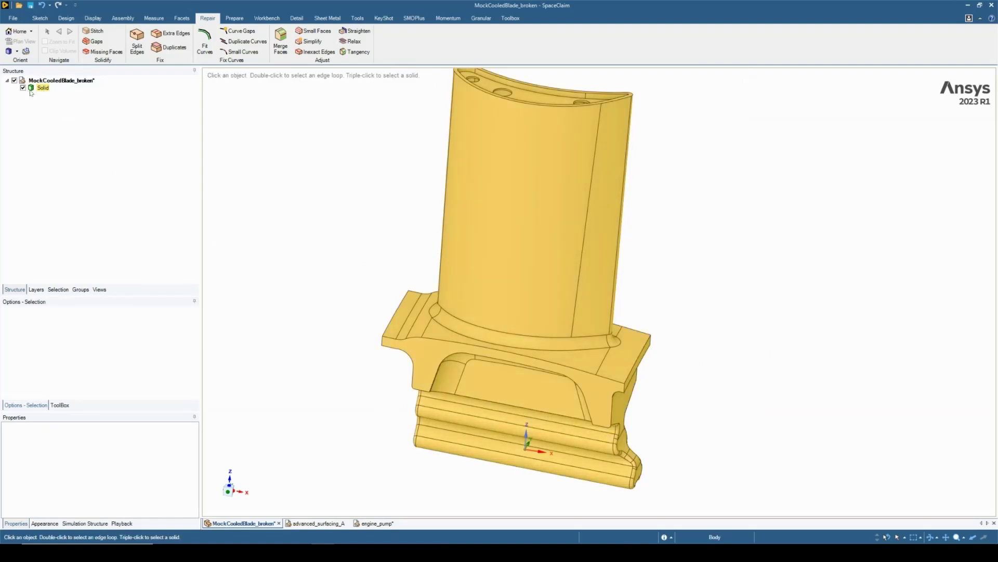
{"action": "key", "text": "Escape"}
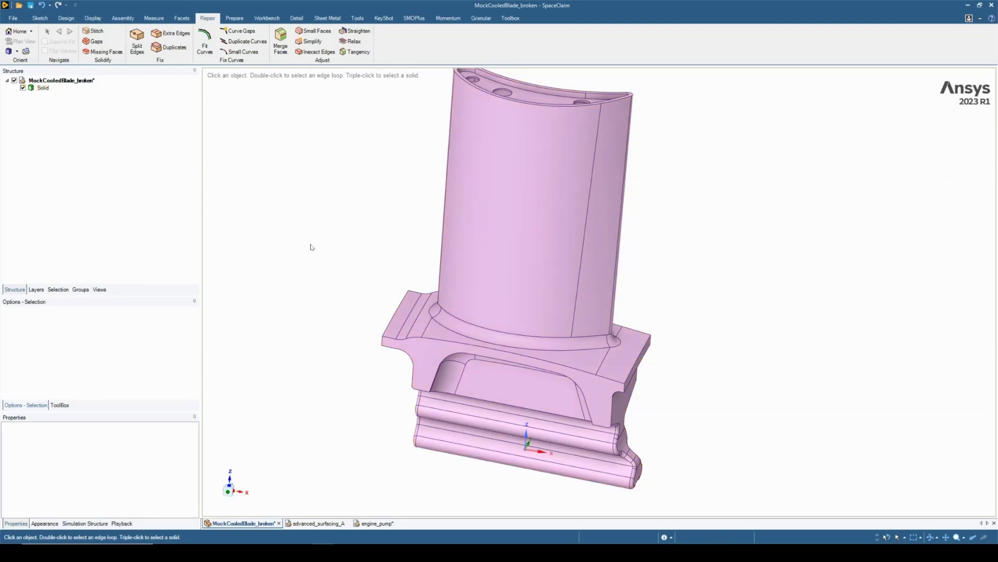
{"action": "middle_click_drag", "start_coordinate": [290, 247], "coordinate": [351, 268], "text": "shift"}
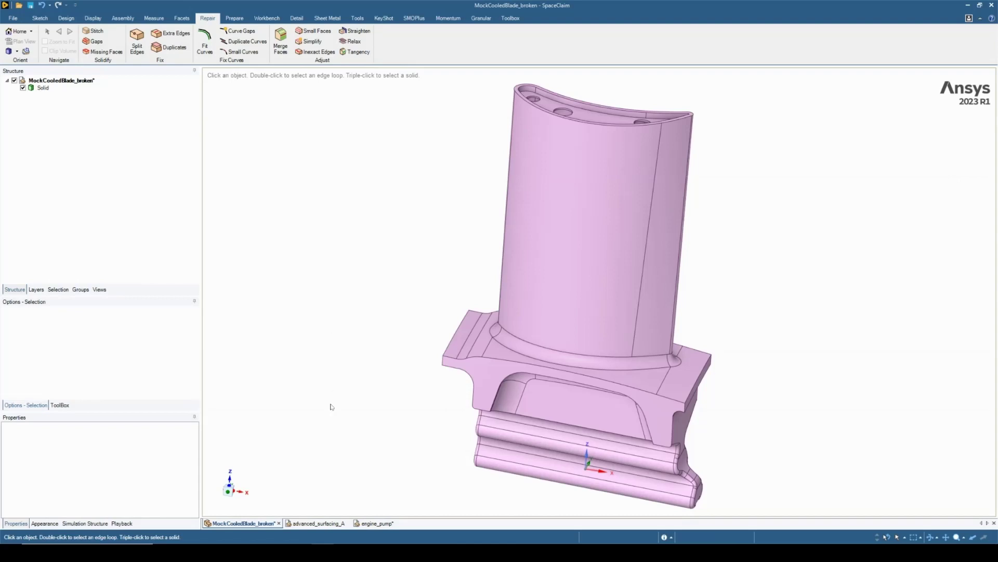
Step: Switch to the advanced_surfacing_A document and look over its separate surfaces
{"action": "left_click", "coordinate": [317, 523]}
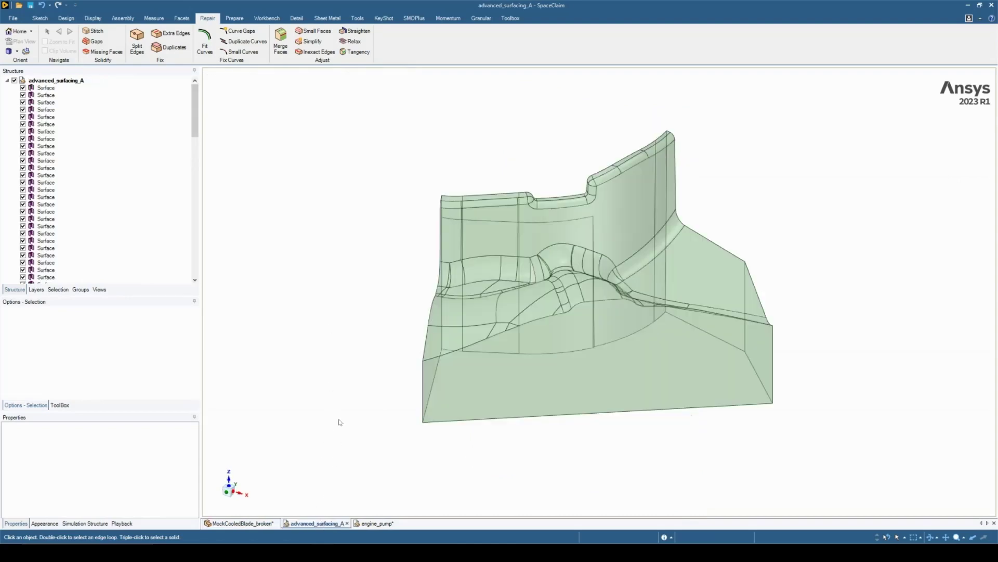
{"action": "mouse_move", "coordinate": [341, 236]}
{"action": "middle_mouse_down"}
{"action": "mouse_move", "coordinate": [314, 252]}
{"action": "mouse_move", "coordinate": [331, 278]}
{"action": "middle_mouse_up"}
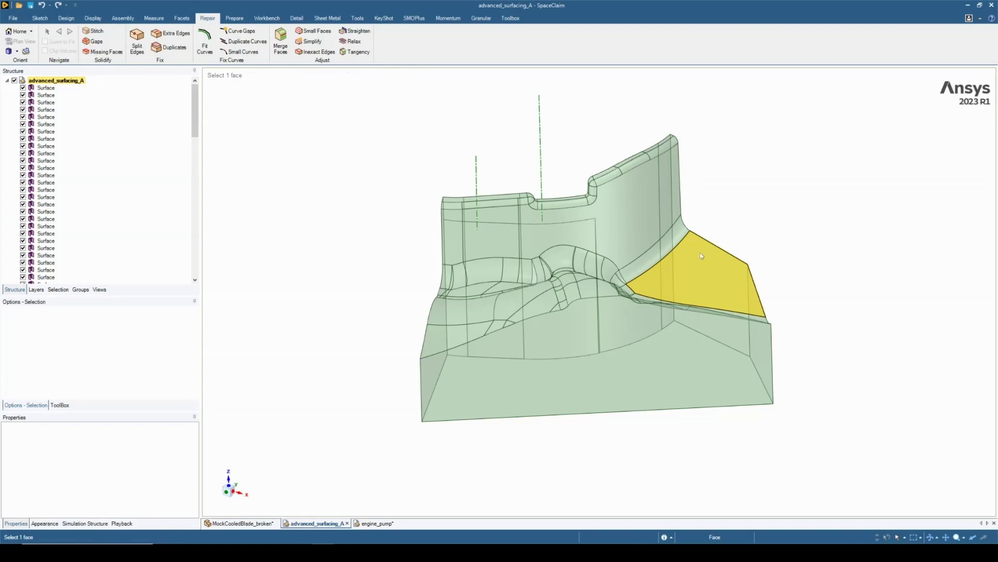
{"action": "key", "text": "Escape"}
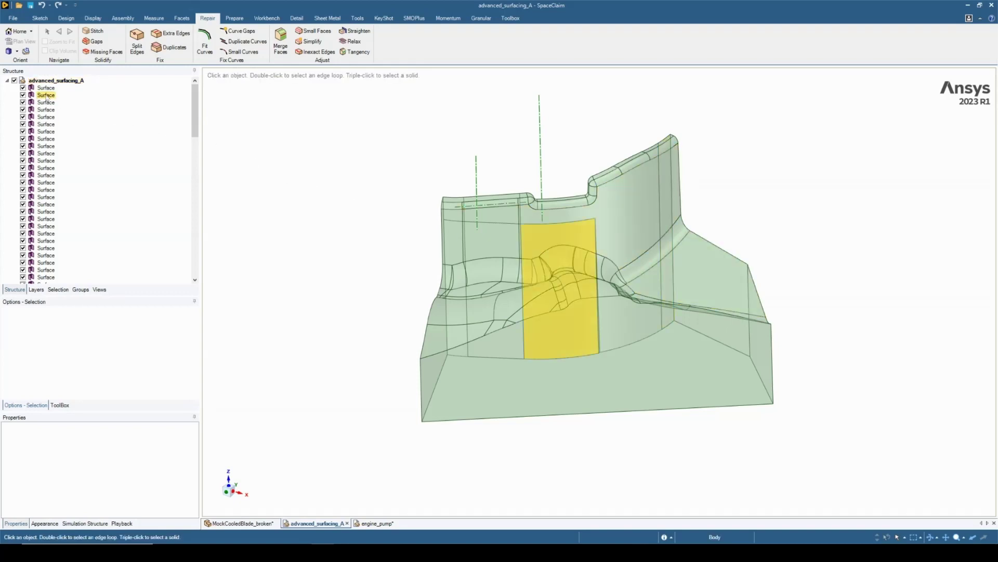
Step: Stitch all separate surfaces of the model with a maximum distance of 0.004 in and components maintained
{"action": "mouse_move", "coordinate": [195, 107]}
{"action": "left_mouse_down"}
{"action": "mouse_move", "coordinate": [195, 247]}
{"action": "mouse_move", "coordinate": [191, 108]}
{"action": "left_mouse_up"}
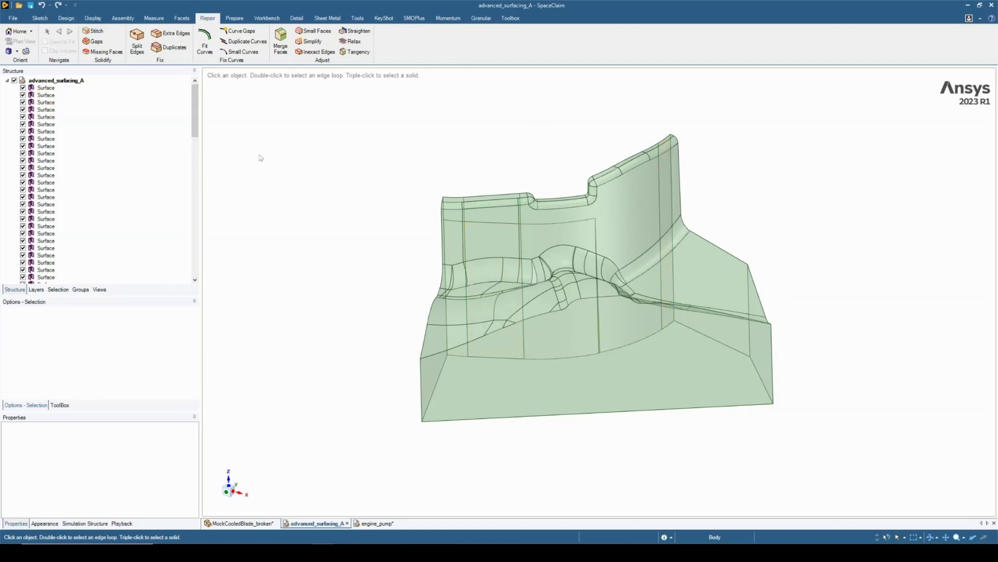
{"action": "left_click", "coordinate": [93, 33]}
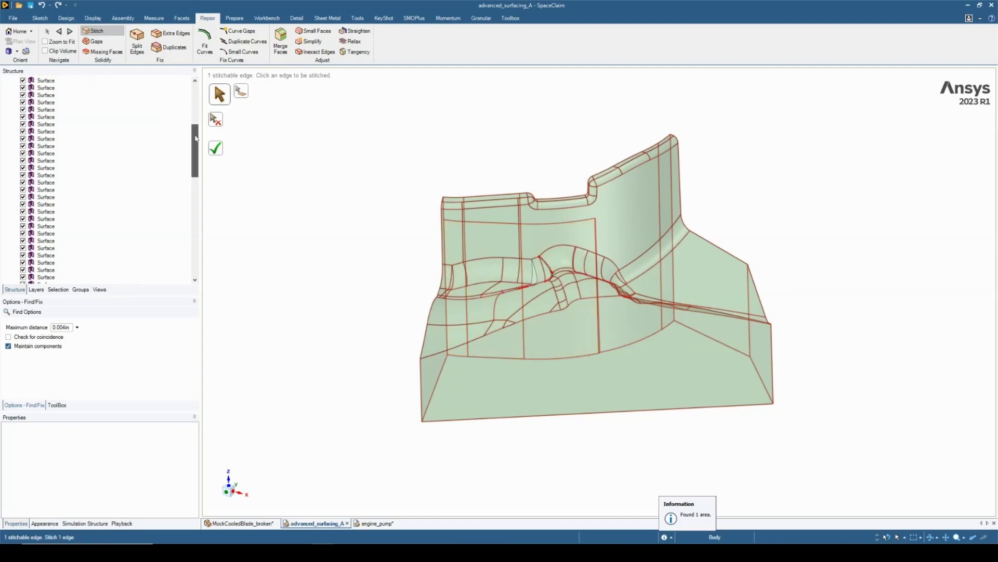
{"action": "left_click", "coordinate": [219, 152]}
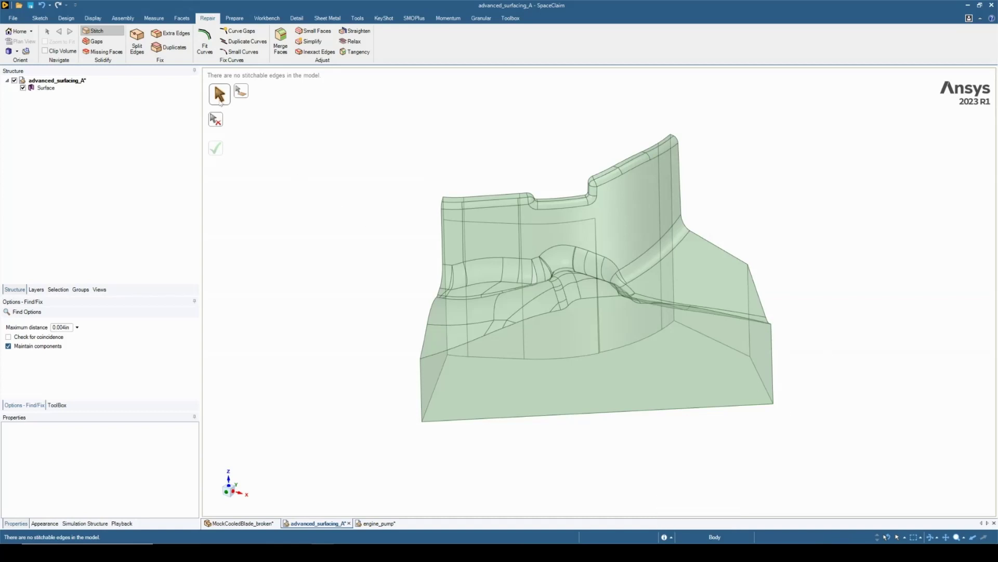
Step: Search the stitched surface for gaps within 90° and 0.039 in, and examine the flagged area on the curved fillet up close
{"action": "left_click", "coordinate": [109, 44]}
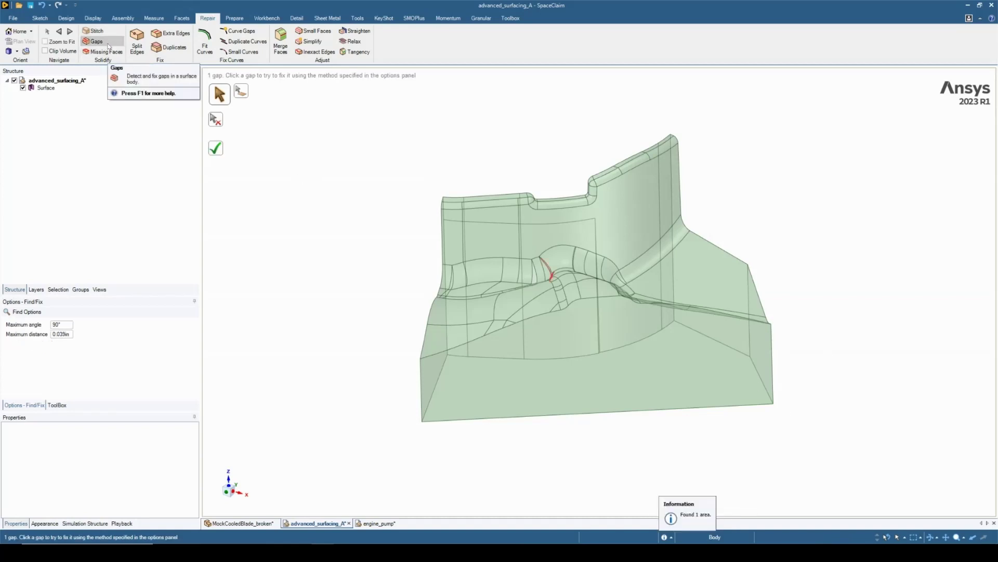
{"action": "middle_click_drag", "start_coordinate": [370, 339], "coordinate": [416, 335]}
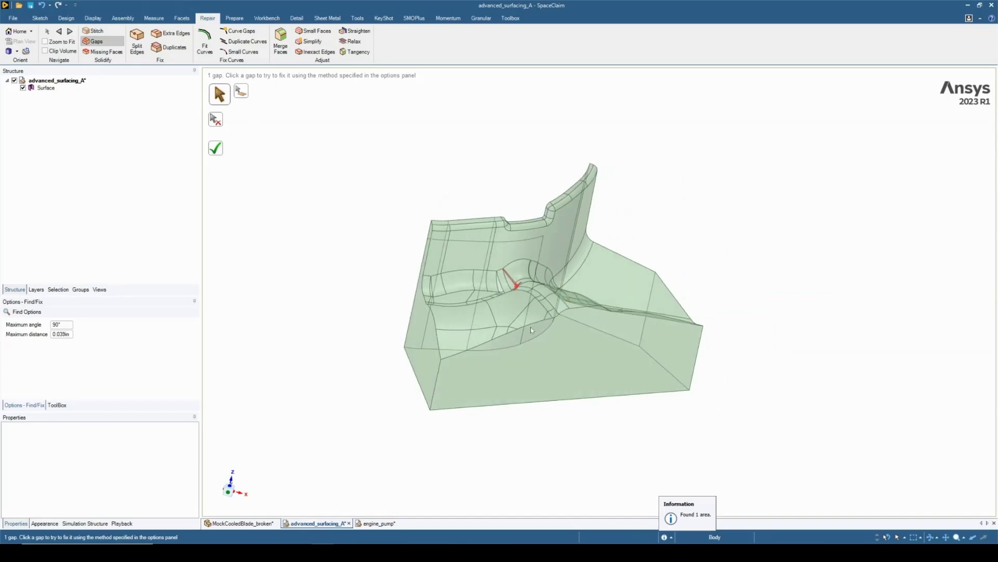
{"action": "scroll", "coordinate": [514, 285], "scroll_direction": "up", "scroll_amount": 5}
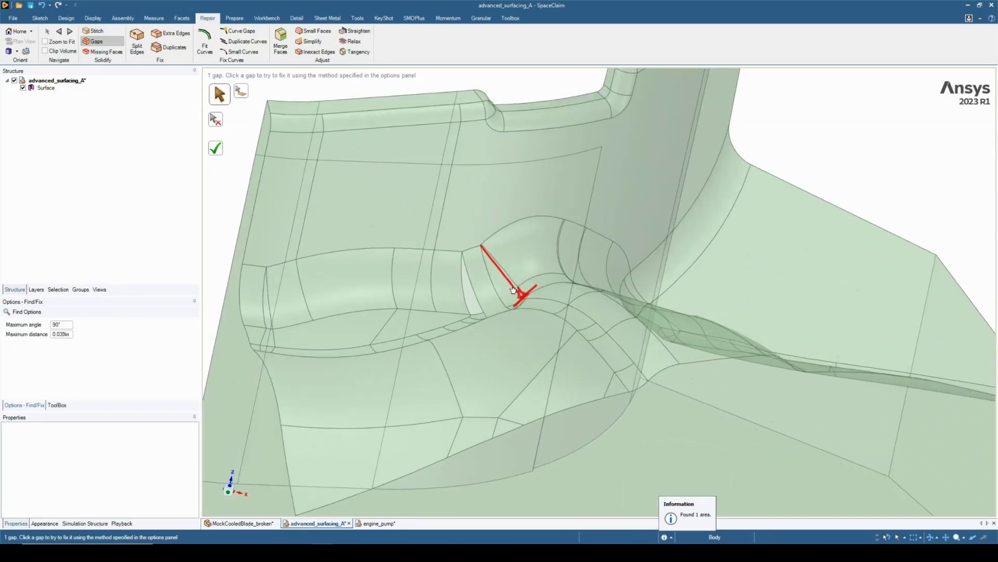
{"action": "scroll", "coordinate": [515, 294], "scroll_direction": "up", "scroll_amount": 3}
{"action": "scroll", "coordinate": [515, 296], "scroll_direction": "up", "scroll_amount": 5}
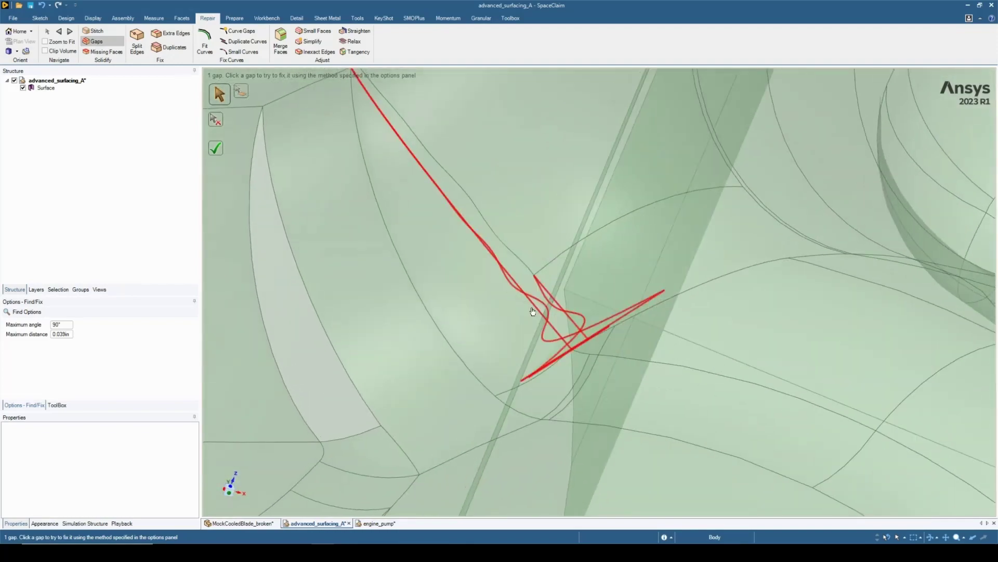
Step: Delete the distorted, twisted sliver face between the fillet faces
{"action": "key", "text": "Escape"}
{"action": "left_click", "coordinate": [533, 311]}
{"action": "middle_click_drag", "start_coordinate": [533, 311], "coordinate": [509, 255]}
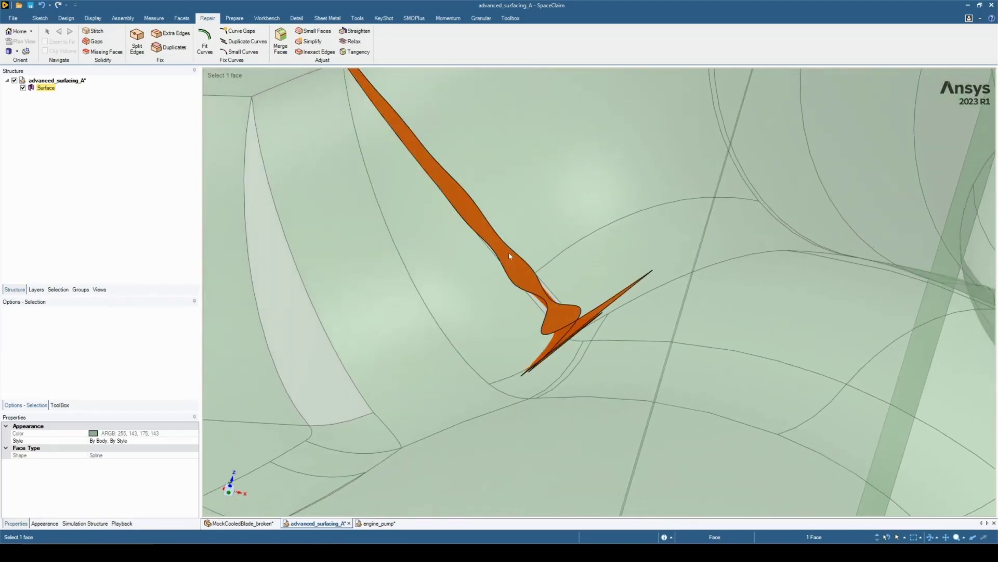
{"action": "right_click", "coordinate": [475, 215]}
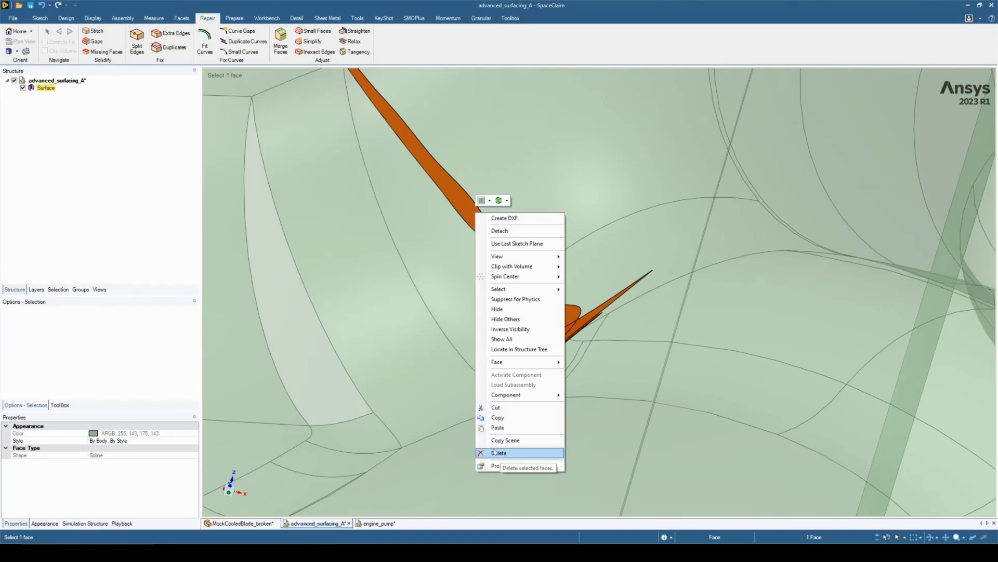
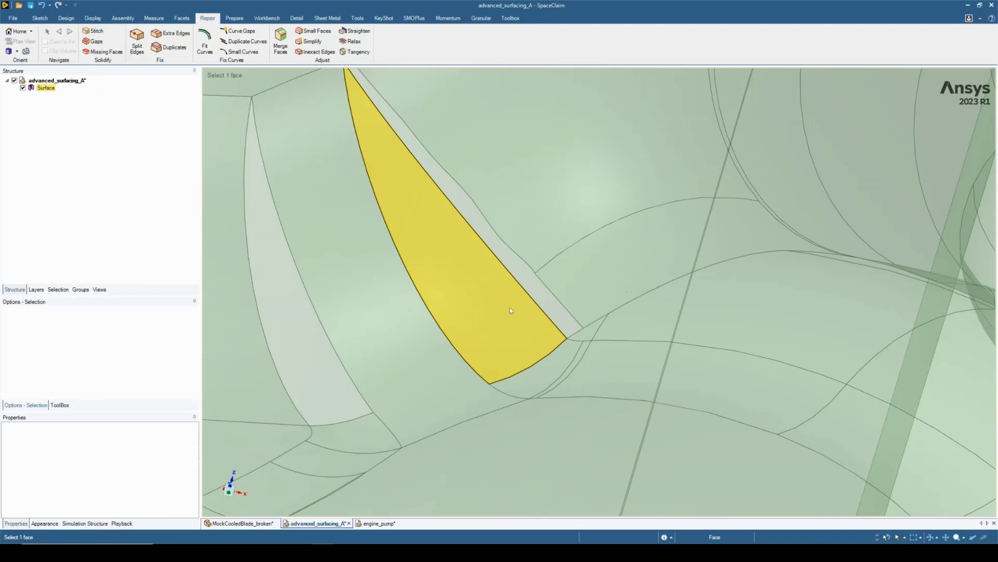
Step: Try to close the narrow opening in the fillet with the Gaps fix at 90° and 0.039 in
{"action": "scroll", "coordinate": [515, 333], "scroll_direction": "down", "scroll_amount": 3}
{"action": "mouse_move", "coordinate": [512, 334]}
{"action": "middle_mouse_down"}
{"action": "mouse_move", "coordinate": [494, 312]}
{"action": "mouse_move", "coordinate": [446, 318]}
{"action": "mouse_move", "coordinate": [453, 338]}
{"action": "mouse_move", "coordinate": [481, 330]}
{"action": "middle_mouse_up"}
{"action": "left_click", "coordinate": [110, 42]}
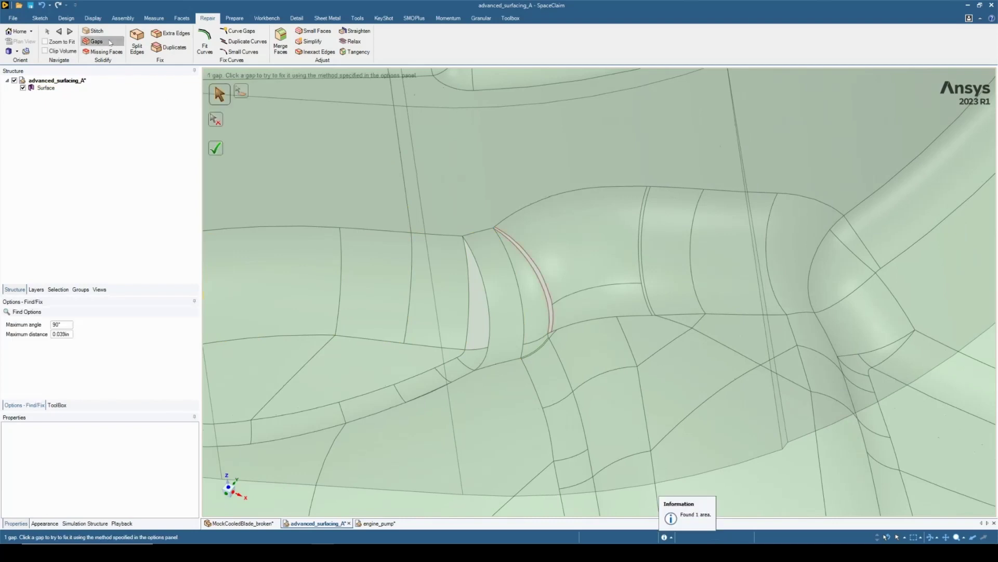
{"action": "left_click", "coordinate": [218, 151]}
{"action": "middle_click_drag", "start_coordinate": [442, 301], "coordinate": [503, 238]}
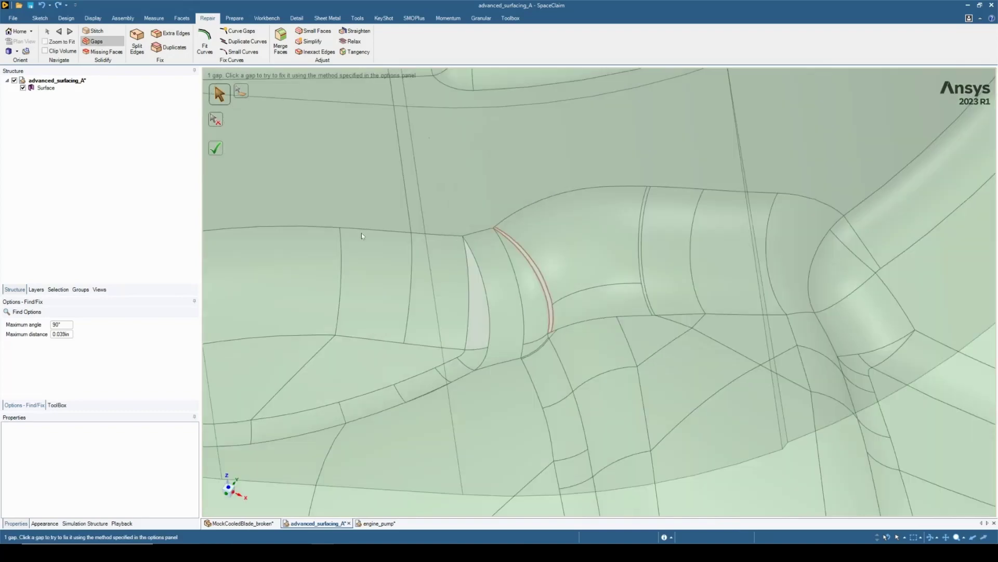
Step: Find missing faces within 10° and 0.004 in, and patch the crescent-shaped opening beside the narrow gap
{"action": "left_click", "coordinate": [102, 51]}
{"action": "middle_click_drag", "start_coordinate": [519, 277], "coordinate": [491, 238]}
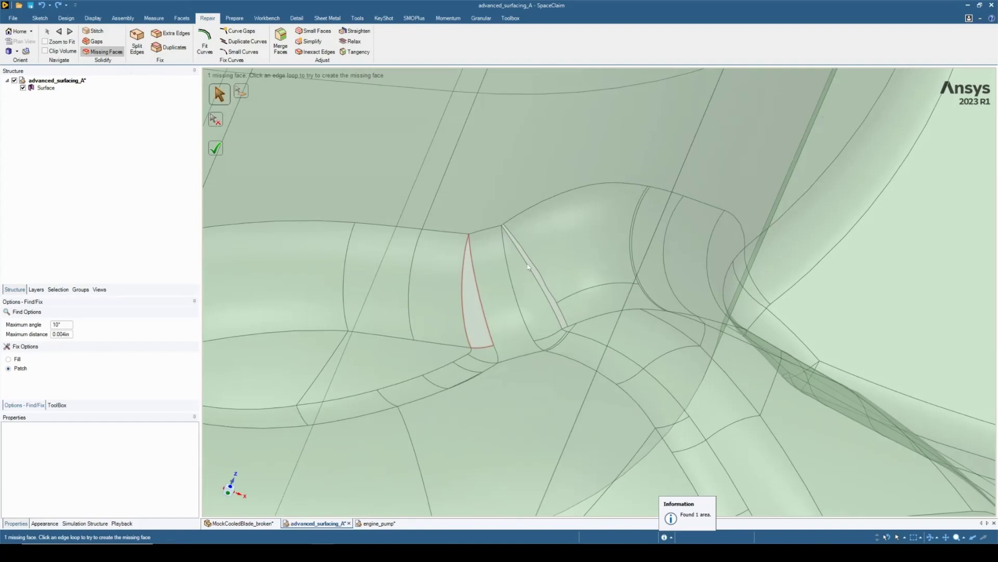
{"action": "left_click", "coordinate": [481, 294]}
{"action": "middle_click_drag", "start_coordinate": [480, 292], "coordinate": [545, 279]}
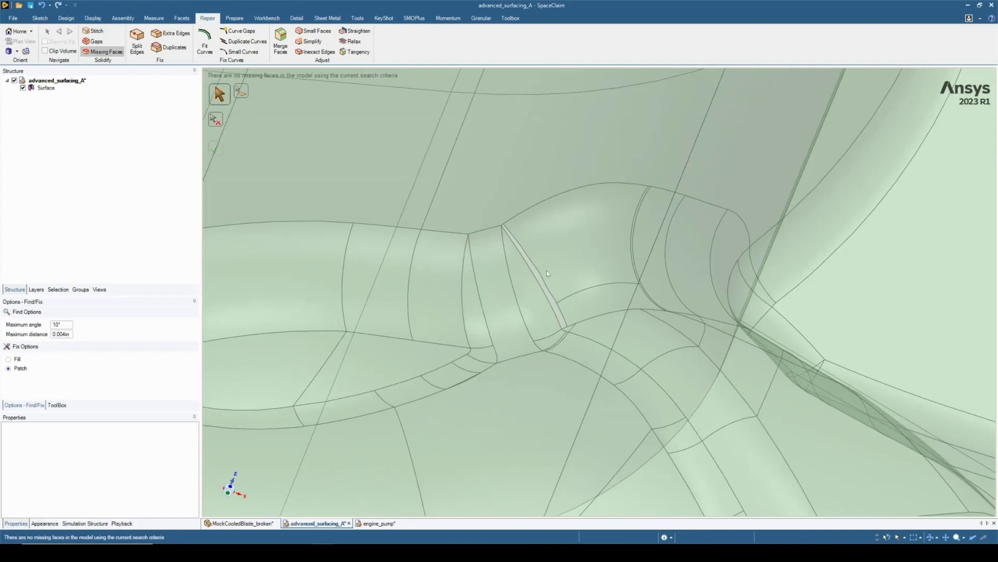
Step: Examine the wavy edge of the remaining narrow gap and the fillet faces adjoining it
{"action": "scroll", "coordinate": [521, 242], "scroll_direction": "up", "scroll_amount": 2}
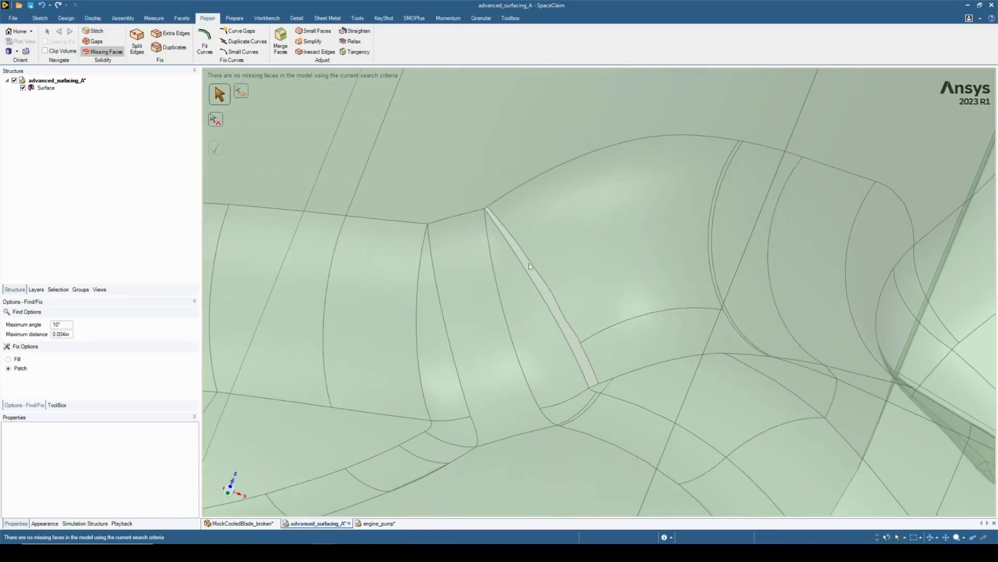
{"action": "key", "text": "Escape"}
{"action": "left_click", "coordinate": [573, 329]}
{"action": "left_click", "coordinate": [536, 275]}
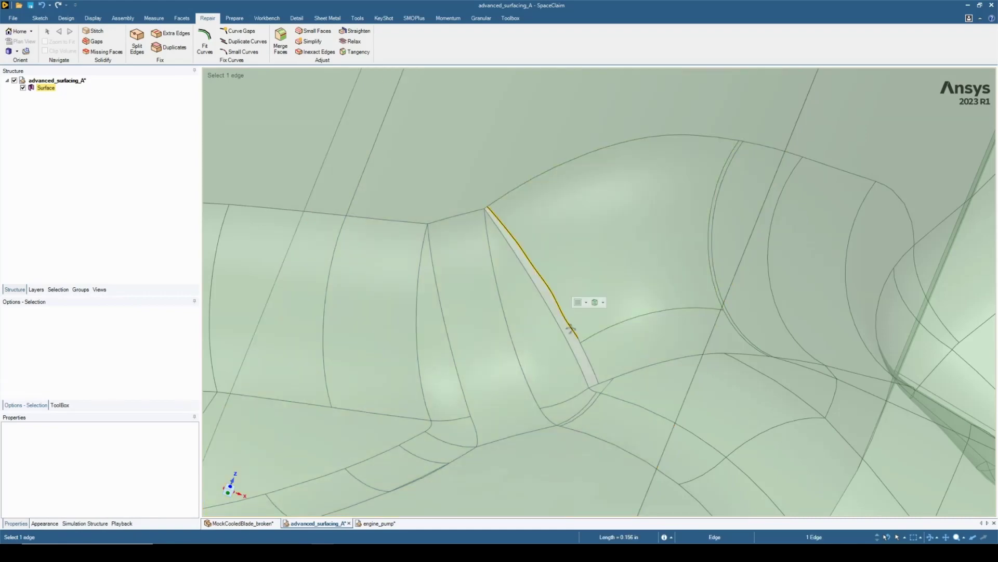
{"action": "scroll", "coordinate": [554, 278], "scroll_direction": "up", "scroll_amount": 3}
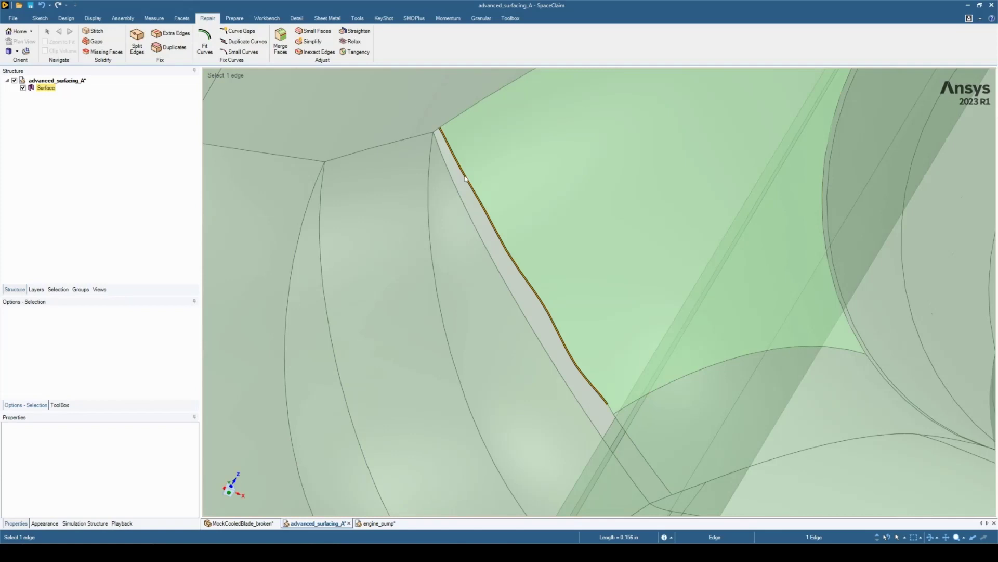
{"action": "scroll", "coordinate": [466, 179], "scroll_direction": "down", "scroll_amount": 5}
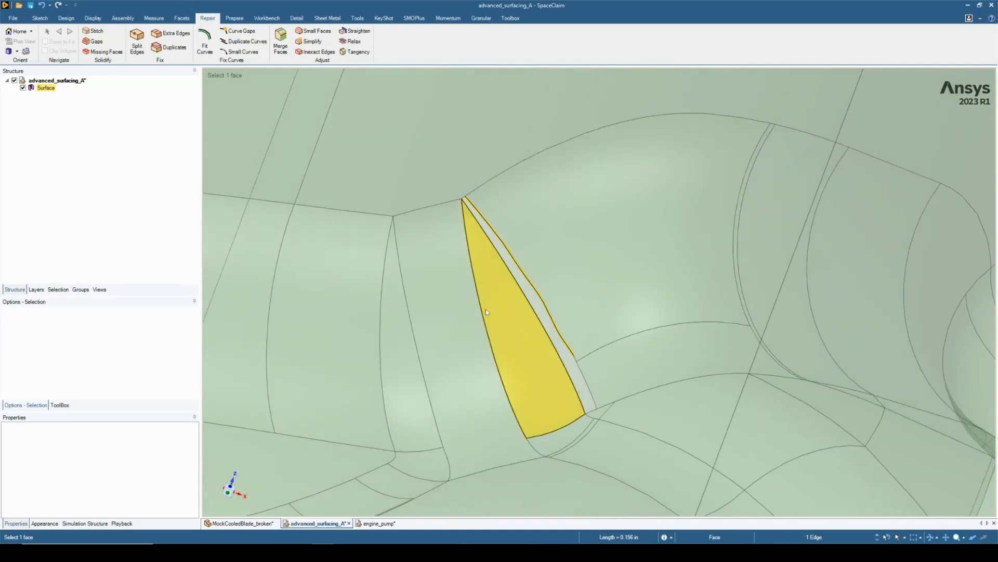
{"action": "left_click", "coordinate": [494, 309]}
{"action": "scroll", "coordinate": [597, 358], "scroll_direction": "down", "scroll_amount": 3}
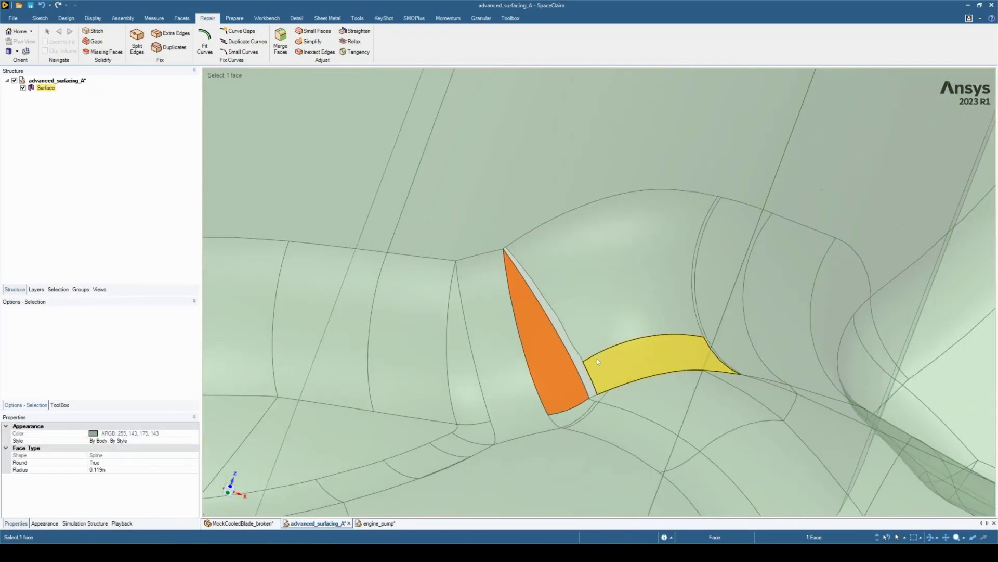
{"action": "scroll", "coordinate": [556, 373], "scroll_direction": "down", "scroll_amount": 4}
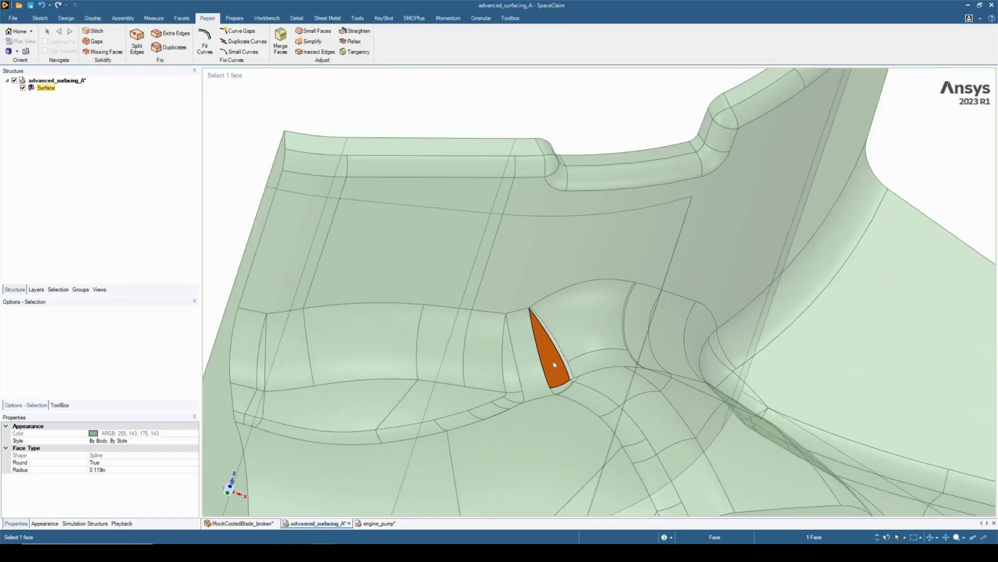
{"action": "left_click", "coordinate": [512, 124]}
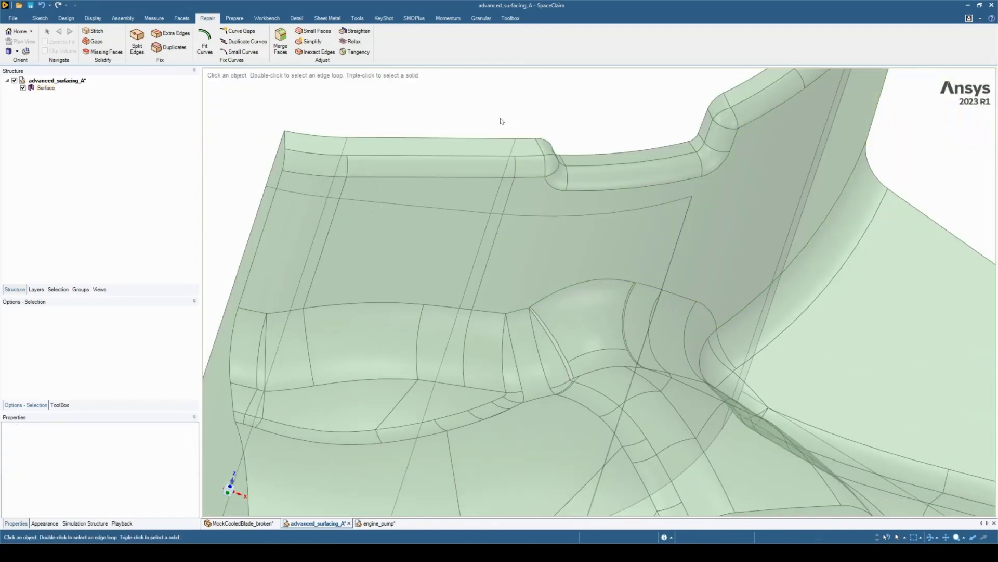
Step: Split the two fillet faces bordering the gap along one smooth curve about 0.015 in from their wavy edge
{"action": "left_click", "coordinate": [66, 18]}
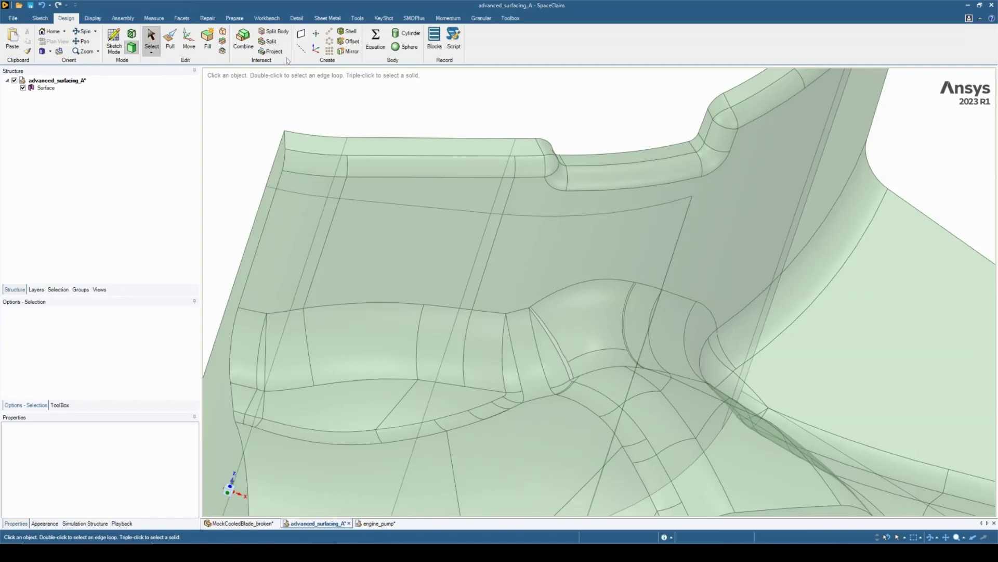
{"action": "left_click", "coordinate": [271, 41]}
{"action": "scroll", "coordinate": [582, 341], "scroll_direction": "up", "scroll_amount": 5}
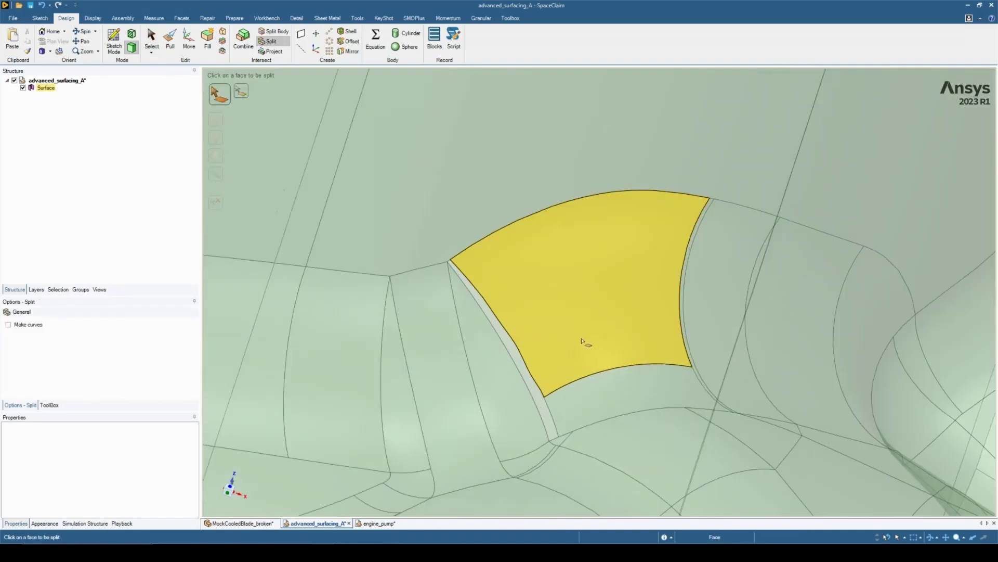
{"action": "left_click", "coordinate": [566, 370]}
{"action": "left_click", "coordinate": [566, 401], "text": "ctrl"}
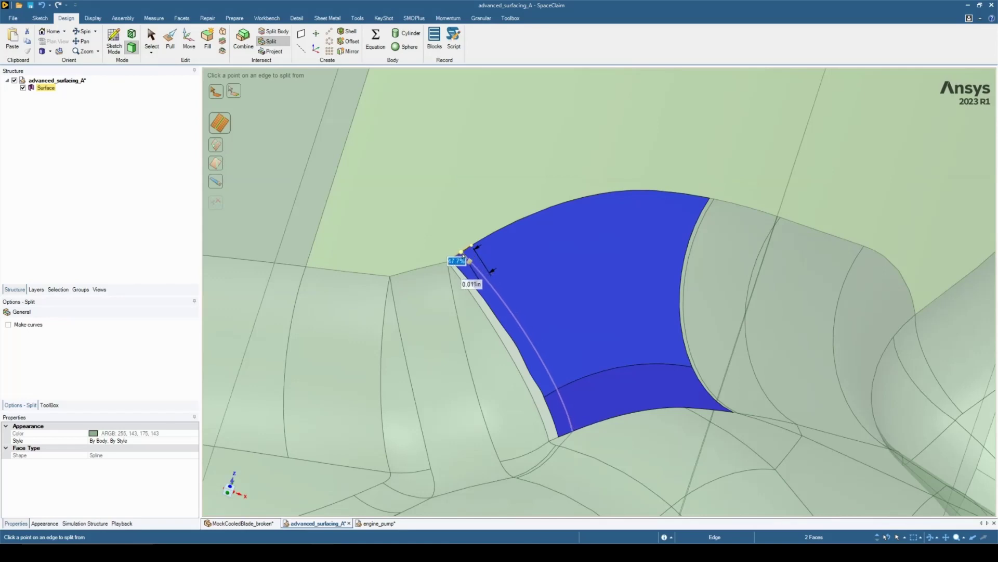
{"action": "left_click", "coordinate": [464, 256]}
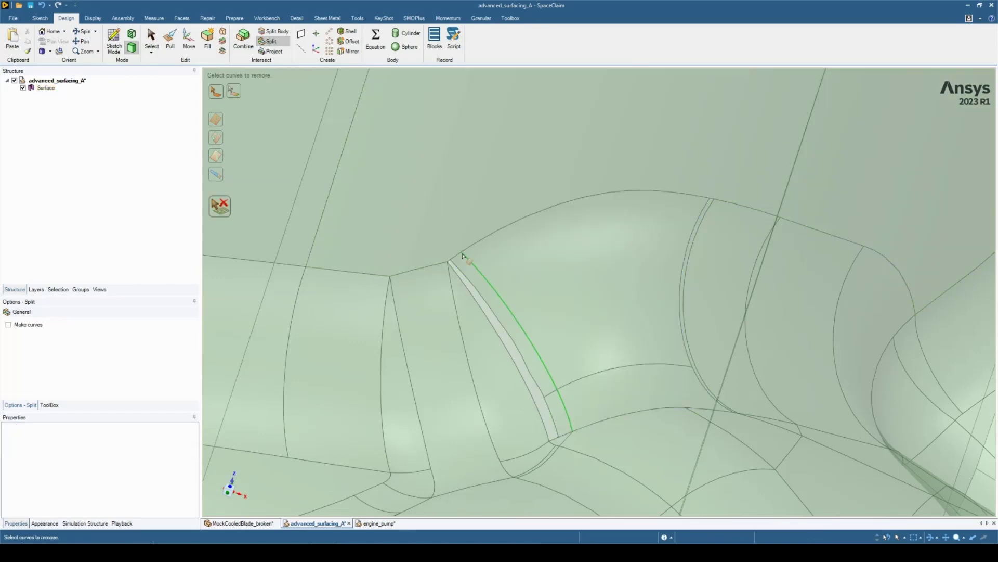
{"action": "key", "text": "Escape"}
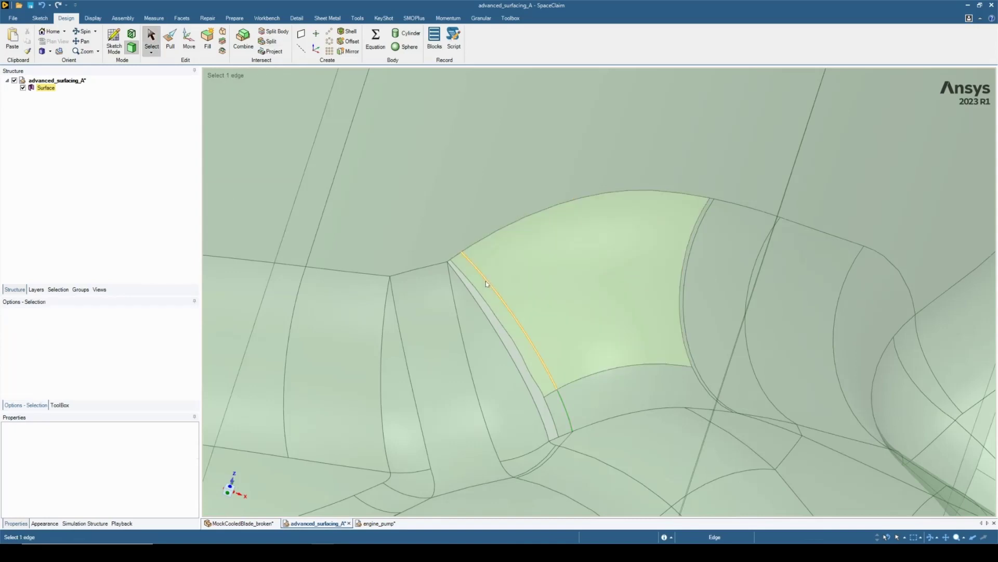
Step: Delete the two narrow strip faces between the split curve and the gap
{"action": "left_click", "coordinate": [507, 319]}
{"action": "left_click", "coordinate": [557, 401], "text": "ctrl"}
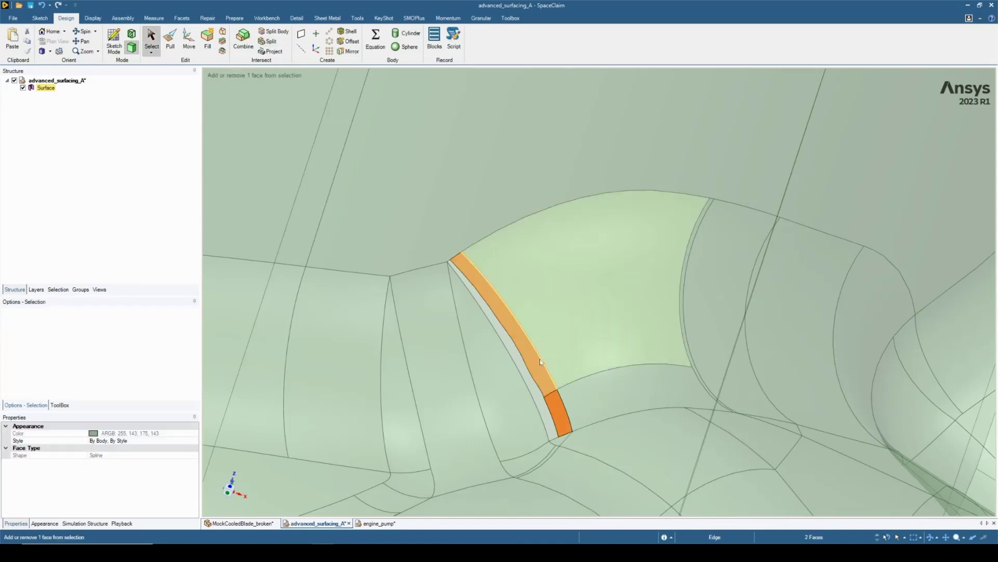
{"action": "right_click", "coordinate": [556, 406]}
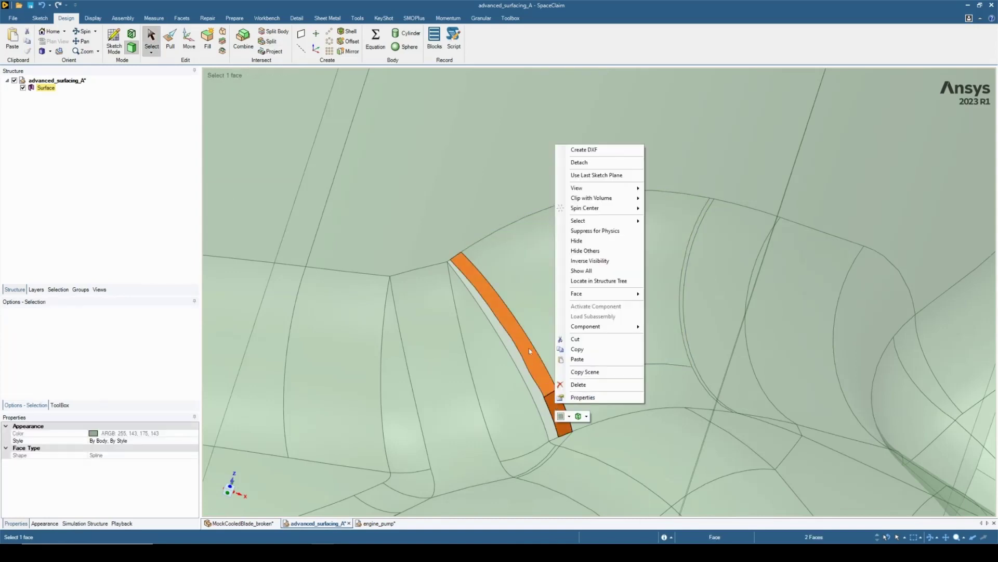
{"action": "left_click", "coordinate": [578, 385]}
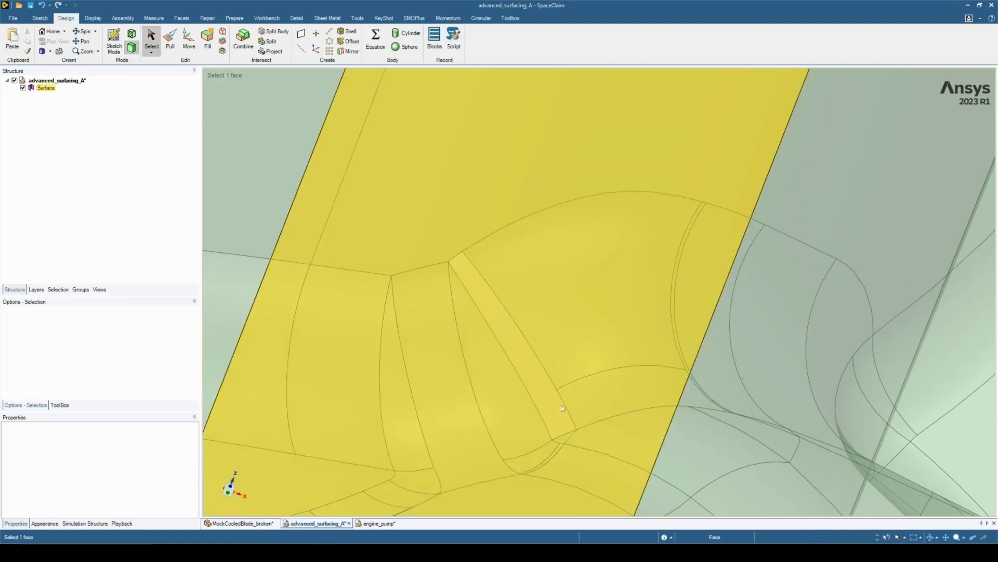
Step: Find the missing face at the widened opening within 10° and 0.004 in, and create it with the Patch option
{"action": "left_click", "coordinate": [198, 18]}
{"action": "left_click", "coordinate": [103, 51]}
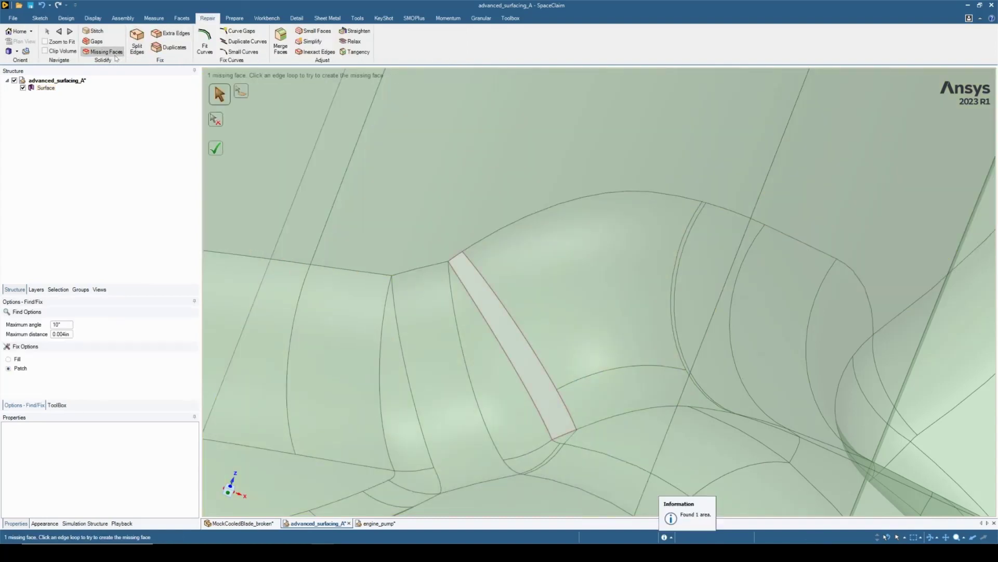
{"action": "left_click", "coordinate": [489, 288]}
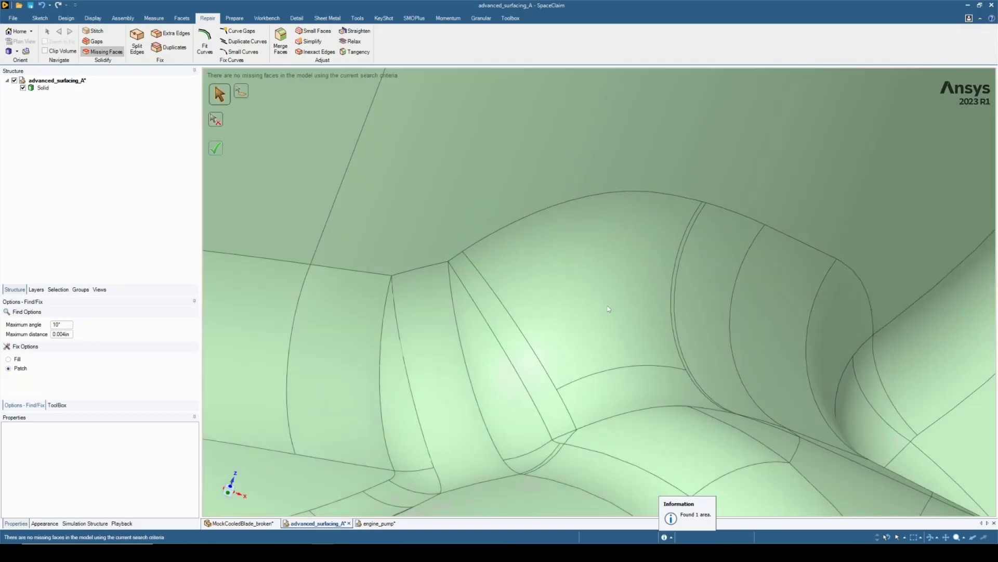
Step: Inspect the whole repaired body from several angles and check its type in the structure tree
{"action": "middle_click_drag", "start_coordinate": [609, 309], "coordinate": [567, 313]}
{"action": "scroll", "coordinate": [553, 321], "scroll_direction": "down", "scroll_amount": 5}
{"action": "key", "text": "Escape"}
{"action": "scroll", "coordinate": [520, 268], "scroll_direction": "down", "scroll_amount": 3}
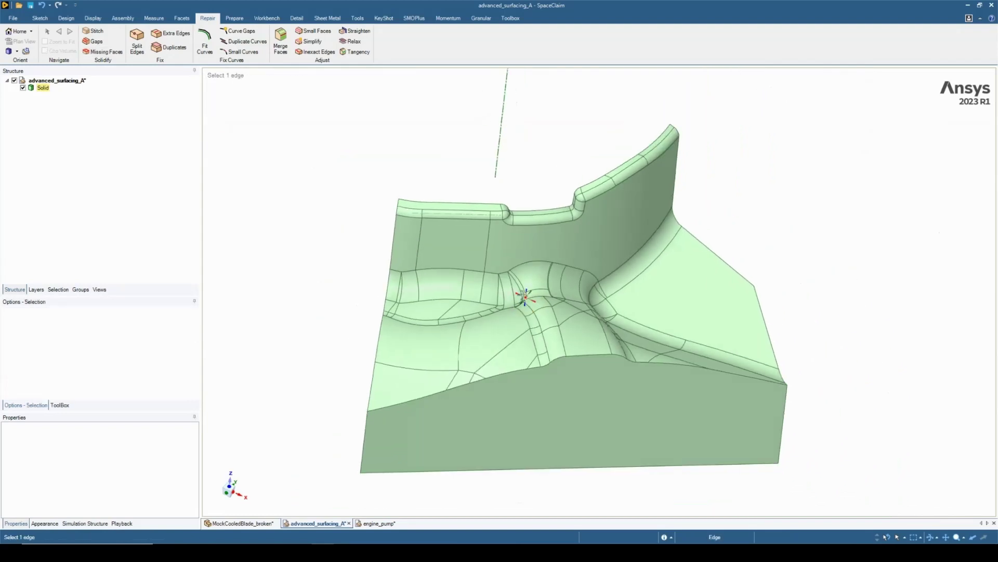
{"action": "middle_click_drag", "start_coordinate": [516, 268], "coordinate": [807, 337]}
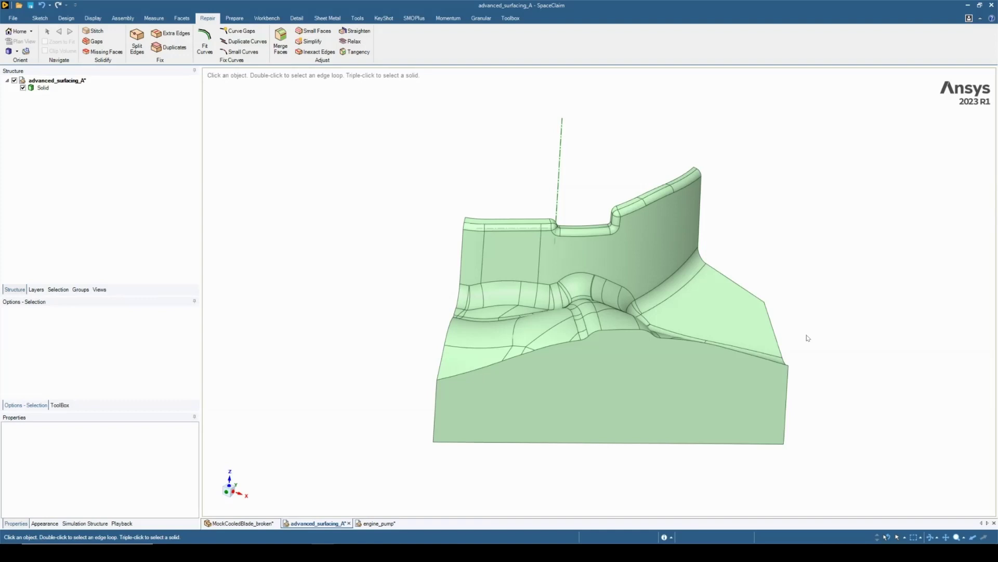
{"action": "left_click", "coordinate": [692, 366]}
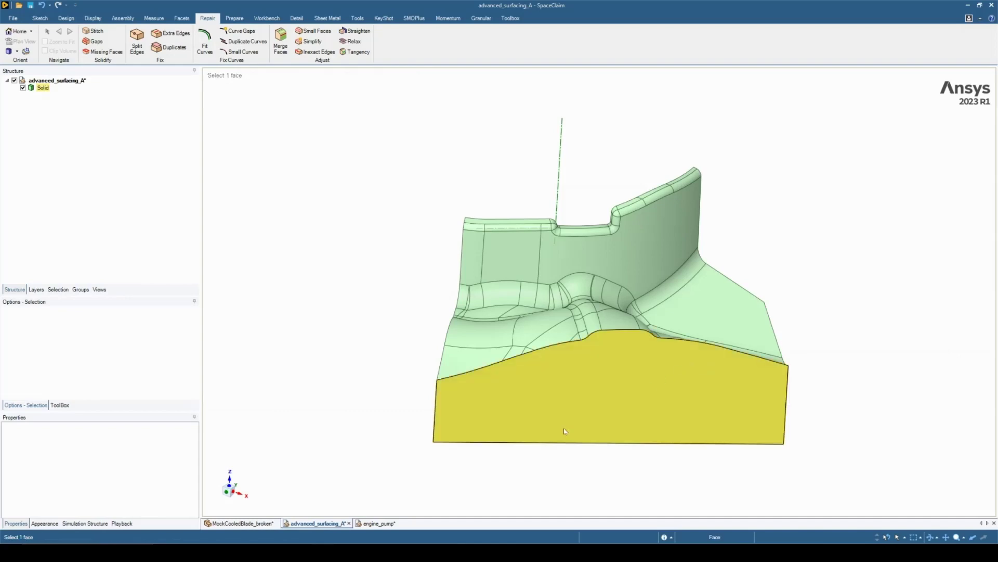
{"action": "left_click", "coordinate": [382, 439]}
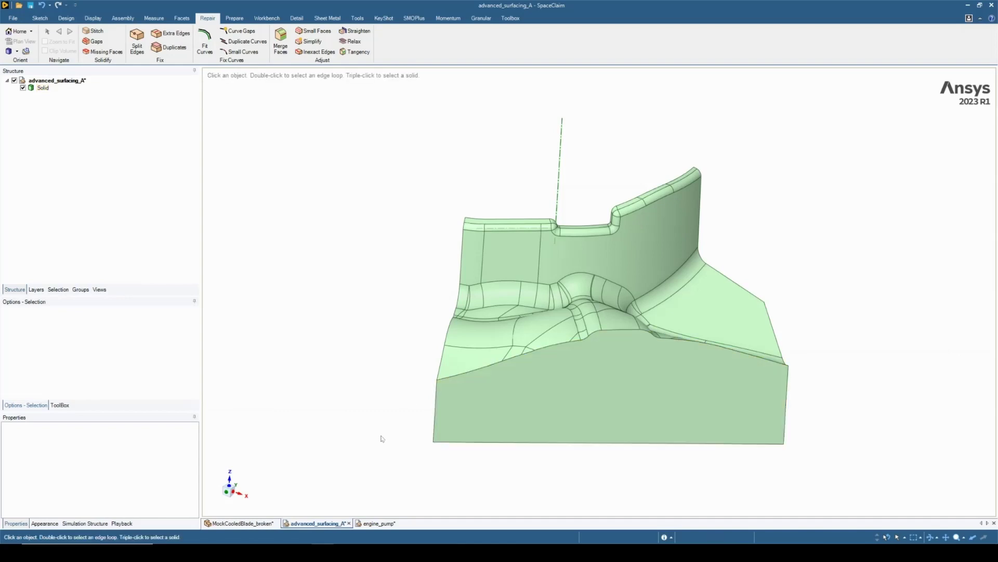
Step: Switch to the engine_pump document and select the whole model to check how many separate surface bodies it contains
{"action": "left_click", "coordinate": [377, 523]}
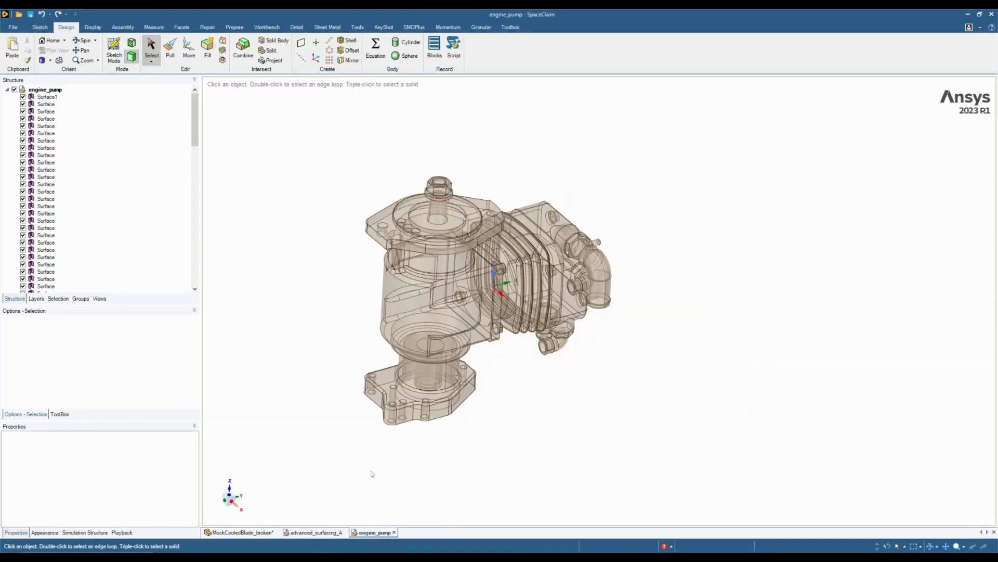
{"action": "middle_click_drag", "start_coordinate": [409, 453], "coordinate": [483, 415], "text": "shift"}
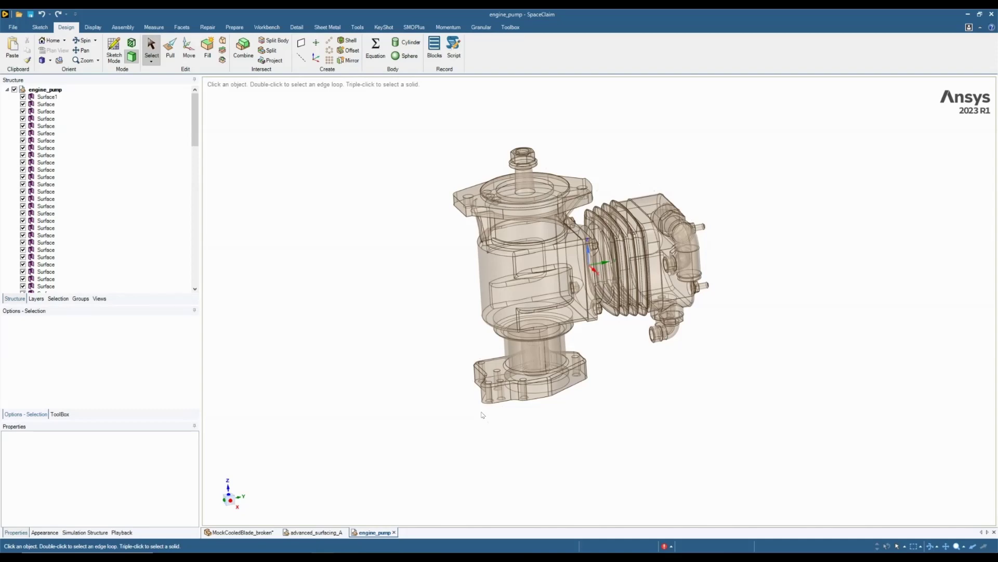
{"action": "left_click", "coordinate": [505, 376]}
{"action": "key", "text": "Escape"}
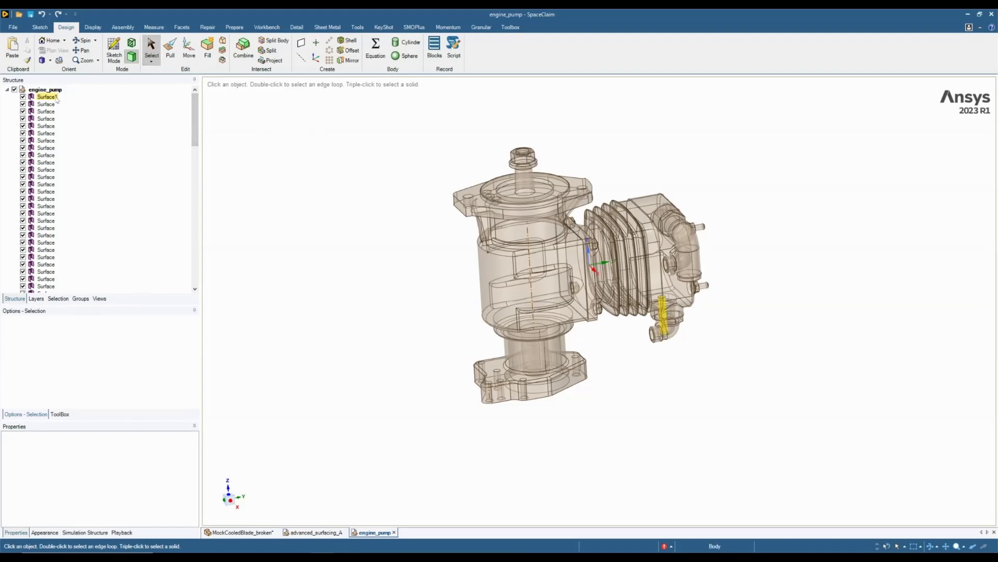
{"action": "left_click_drag", "start_coordinate": [387, 116], "coordinate": [773, 461]}
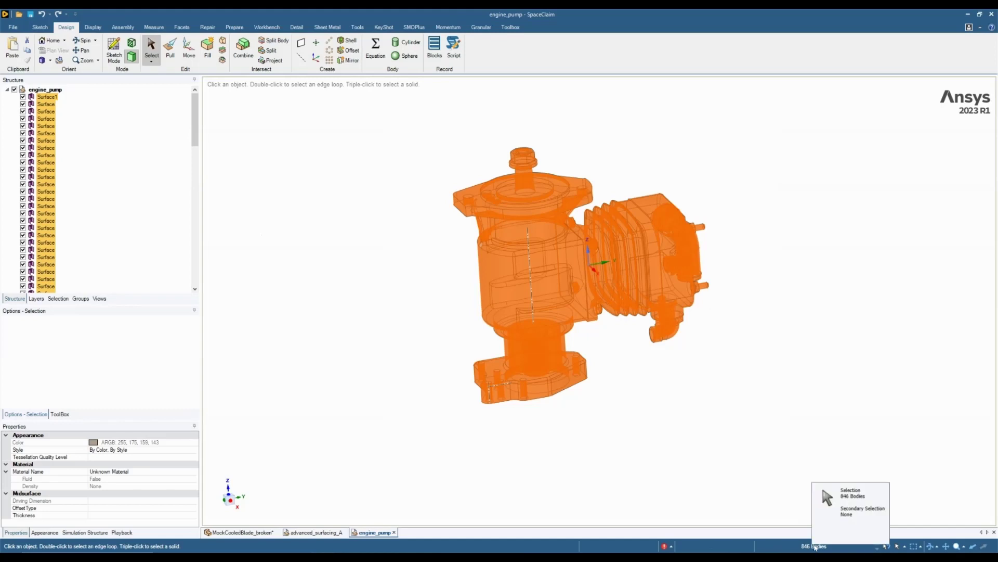
{"action": "left_click", "coordinate": [580, 461]}
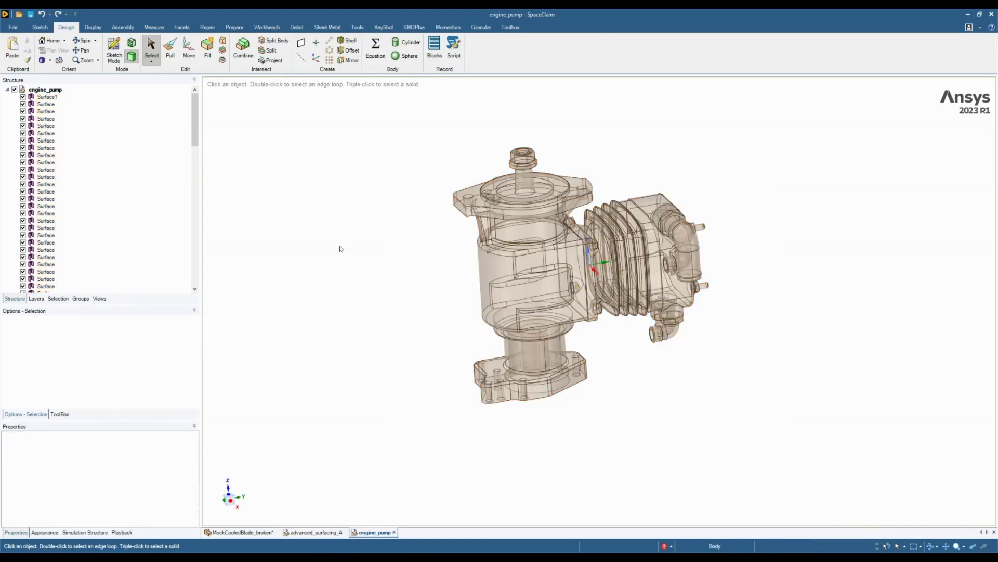
Step: Stitch all the pump's surfaces together within a maximum distance of 0.004 in, maintaining components
{"action": "left_click", "coordinate": [208, 27]}
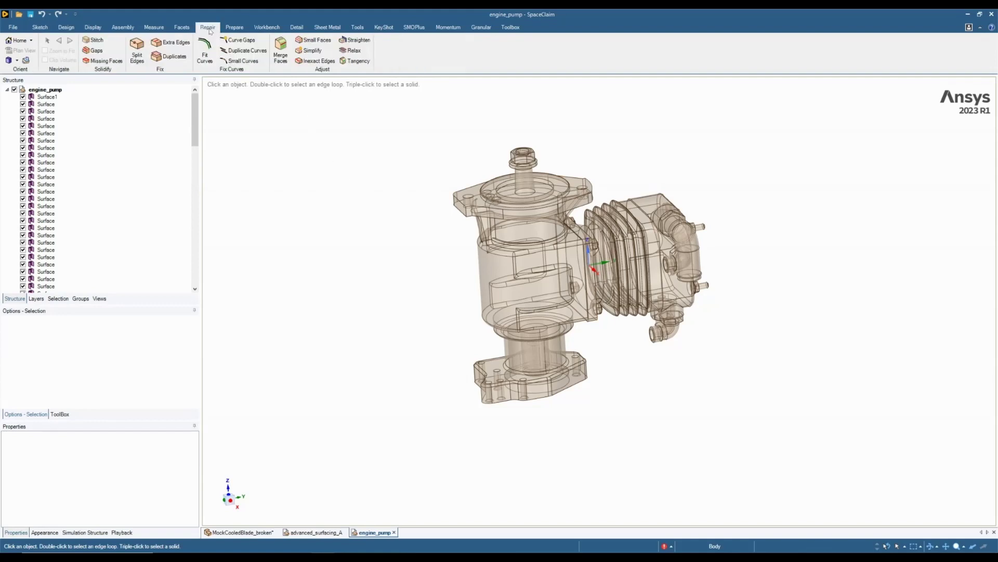
{"action": "left_click", "coordinate": [102, 40]}
{"action": "left_click", "coordinate": [100, 40]}
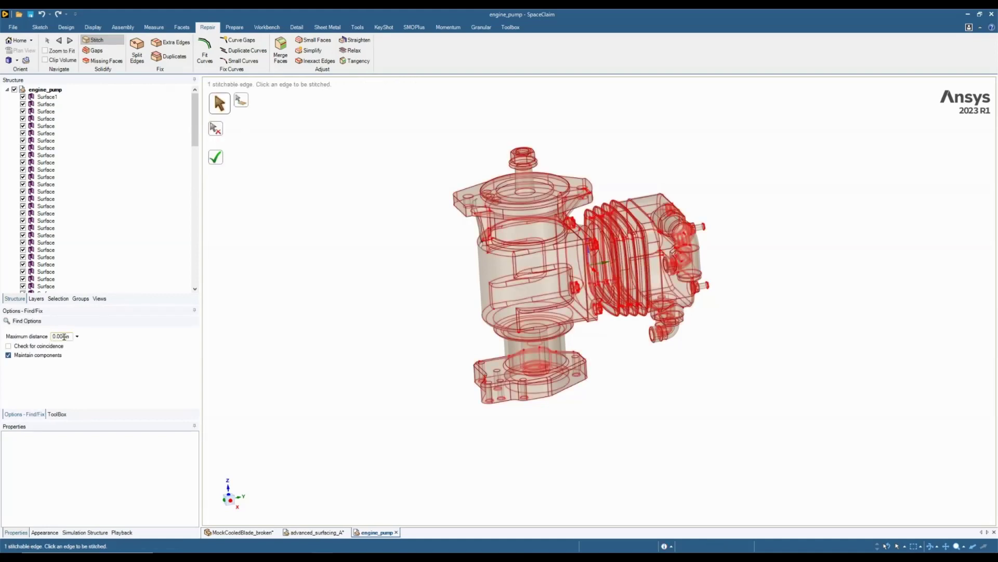
{"action": "left_click", "coordinate": [219, 160]}
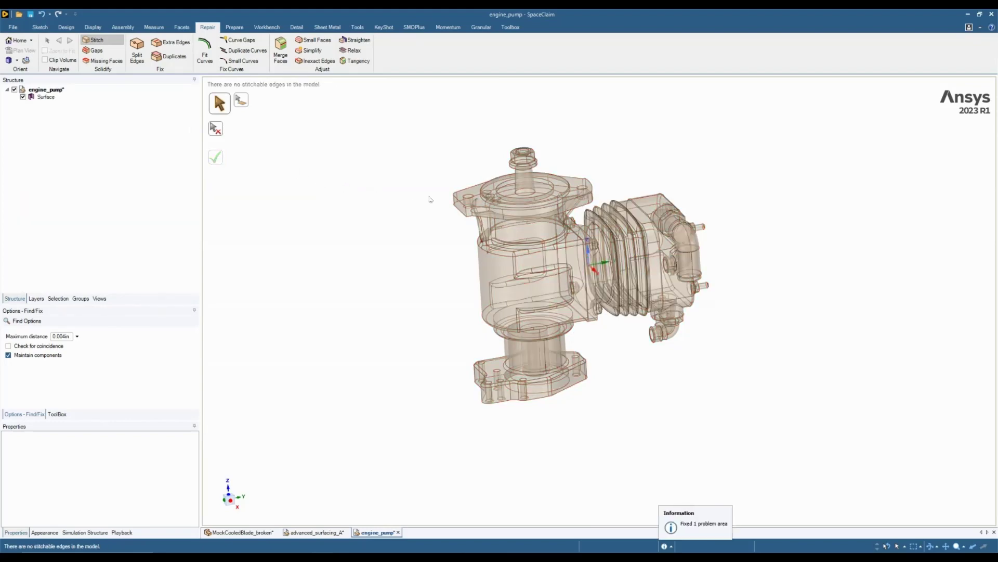
{"action": "left_click", "coordinate": [52, 102]}
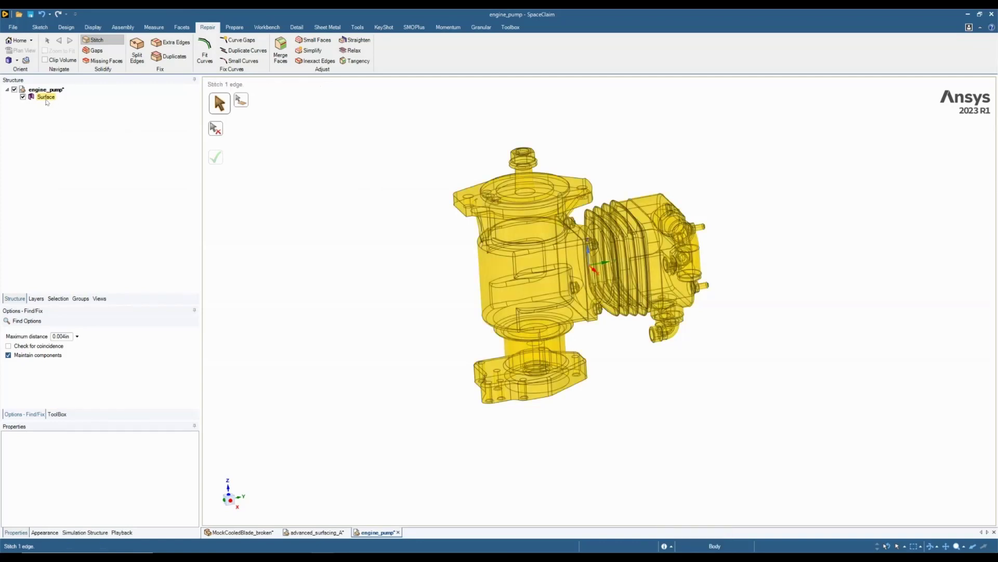
Step: Search the stitched pump for gaps within 90° and 0.039 in and for missing faces within 10° and 0.004 in, and examine the problem area
{"action": "left_click", "coordinate": [95, 50]}
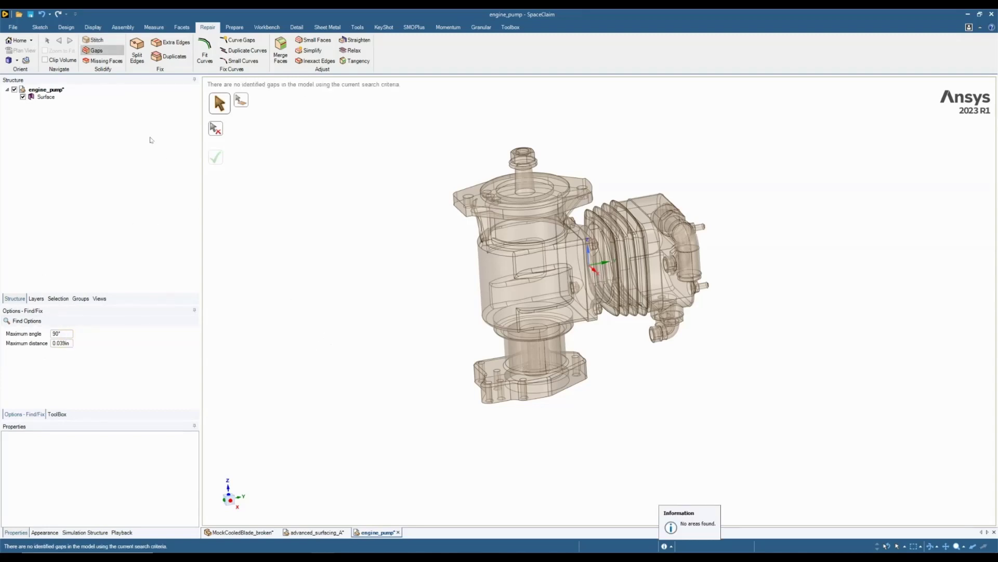
{"action": "left_click", "coordinate": [115, 65]}
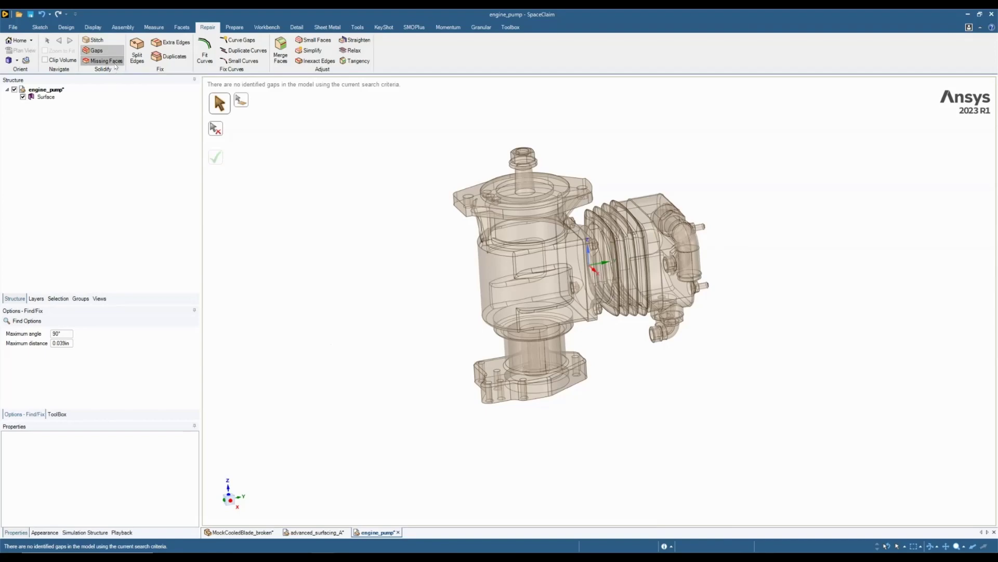
{"action": "middle_click_drag", "start_coordinate": [374, 270], "coordinate": [431, 291]}
{"action": "scroll", "coordinate": [650, 239], "scroll_direction": "up", "scroll_amount": 8}
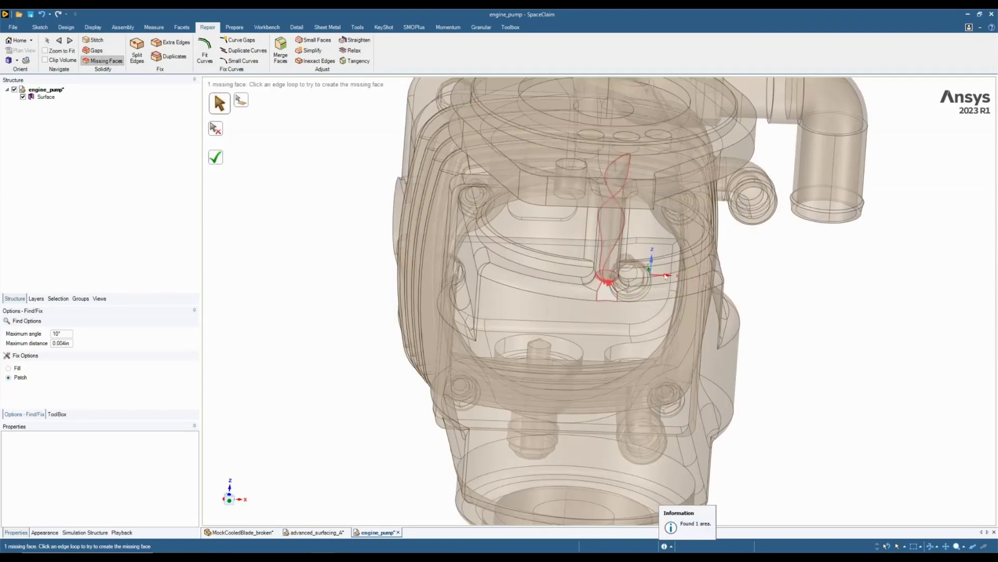
{"action": "scroll", "coordinate": [645, 171], "scroll_direction": "up", "scroll_amount": 5}
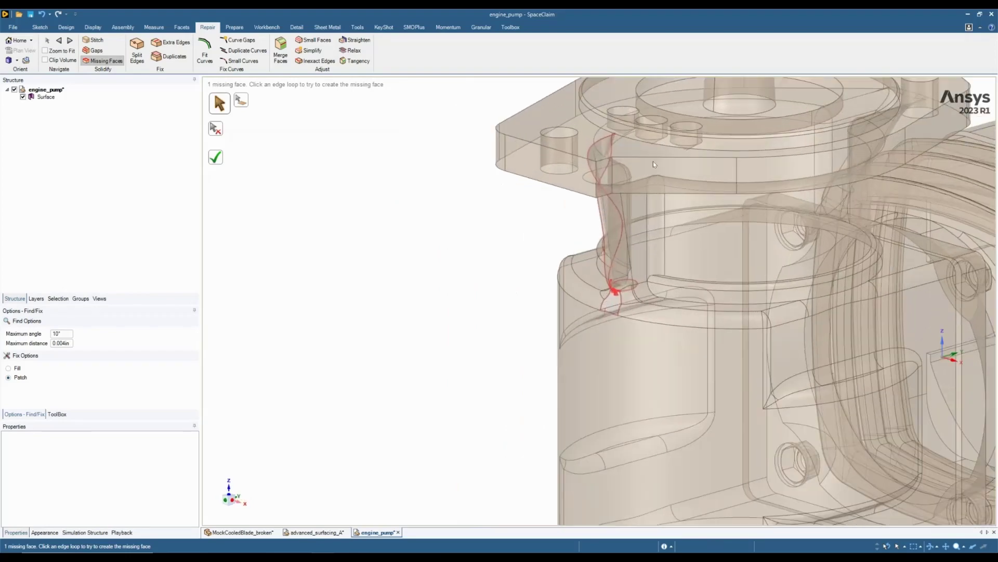
{"action": "left_click", "coordinate": [47, 52]}
{"action": "scroll", "coordinate": [389, 219], "scroll_direction": "down", "scroll_amount": 5}
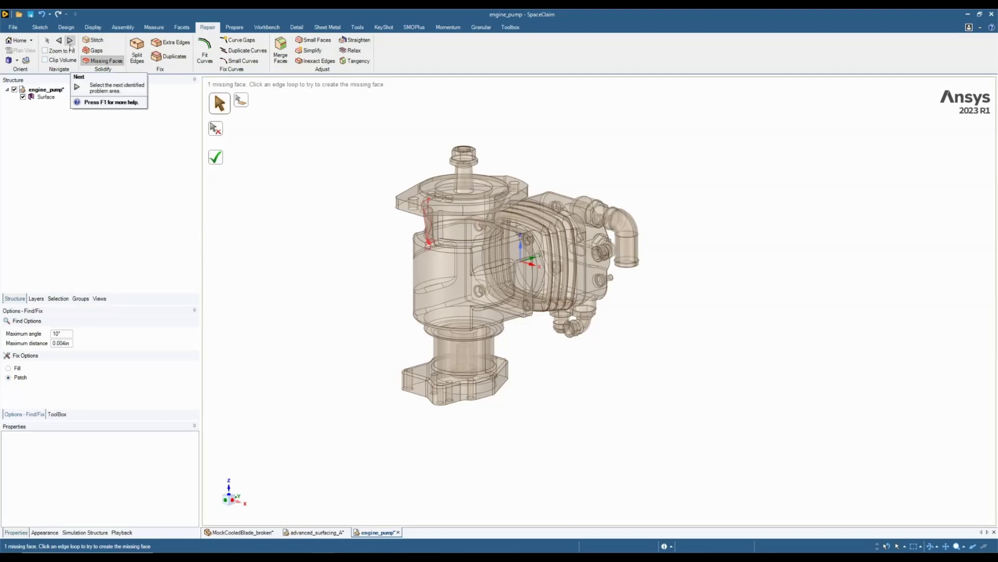
{"action": "left_click", "coordinate": [71, 41]}
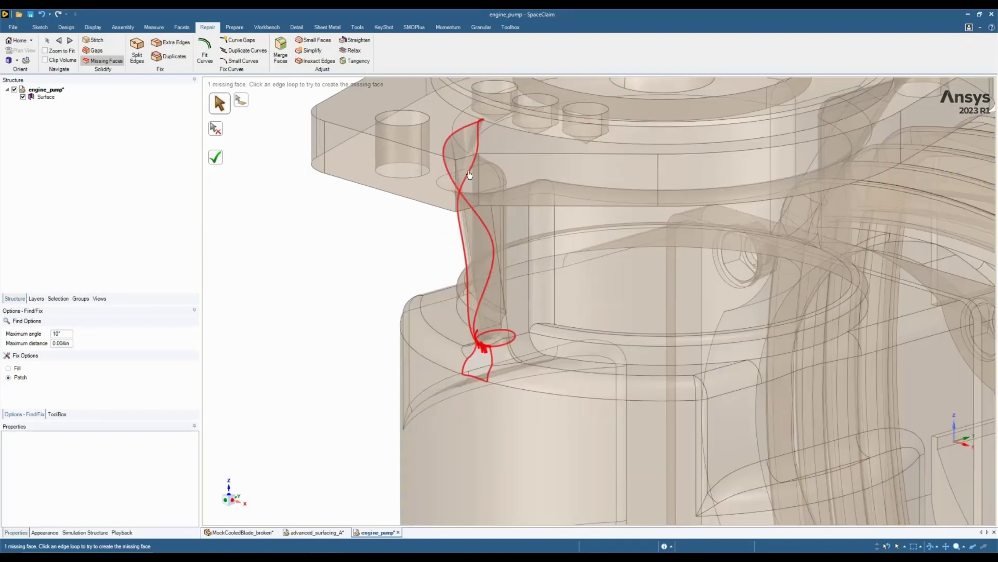
Step: Delete the twisted cylindrical face on the rib below the upper flange
{"action": "left_click", "coordinate": [470, 175]}
{"action": "left_click", "coordinate": [468, 231]}
{"action": "mouse_move", "coordinate": [468, 231]}
{"action": "middle_mouse_down"}
{"action": "mouse_move", "coordinate": [499, 229]}
{"action": "mouse_move", "coordinate": [457, 226]}
{"action": "mouse_move", "coordinate": [468, 225]}
{"action": "middle_mouse_up"}
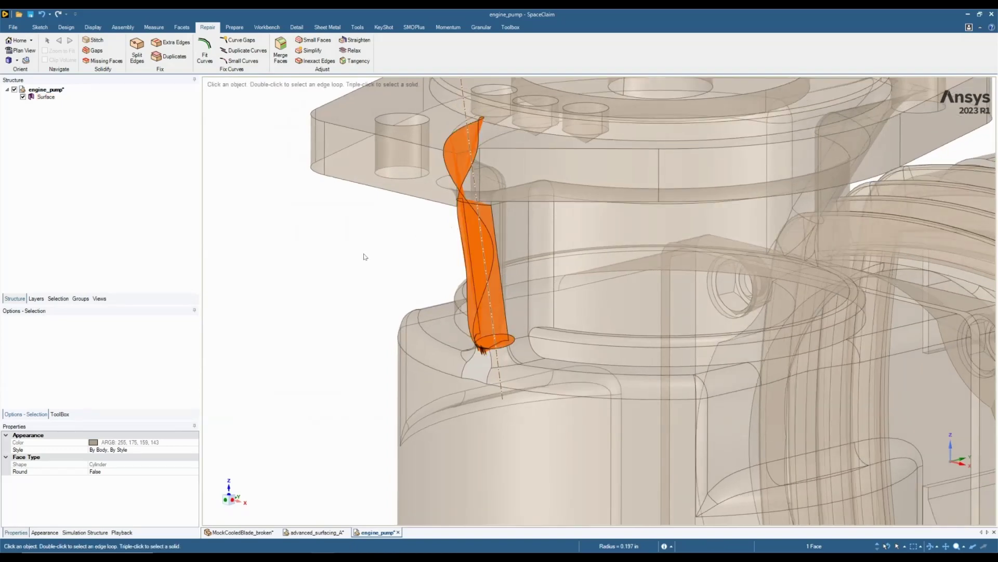
{"action": "scroll", "coordinate": [484, 352], "scroll_direction": "up", "scroll_amount": 6}
{"action": "scroll", "coordinate": [499, 365], "scroll_direction": "down", "scroll_amount": 8}
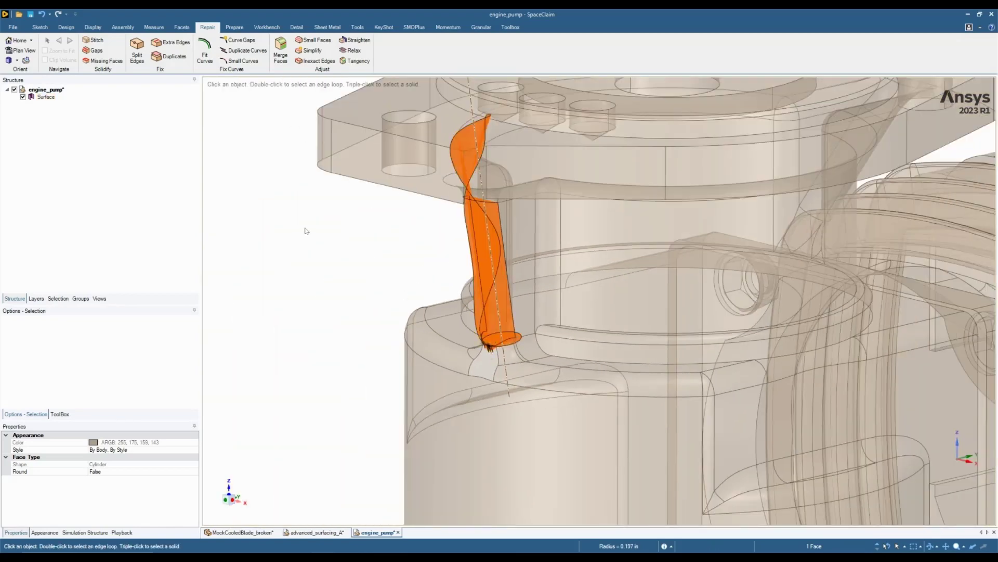
{"action": "right_click", "coordinate": [296, 238]}
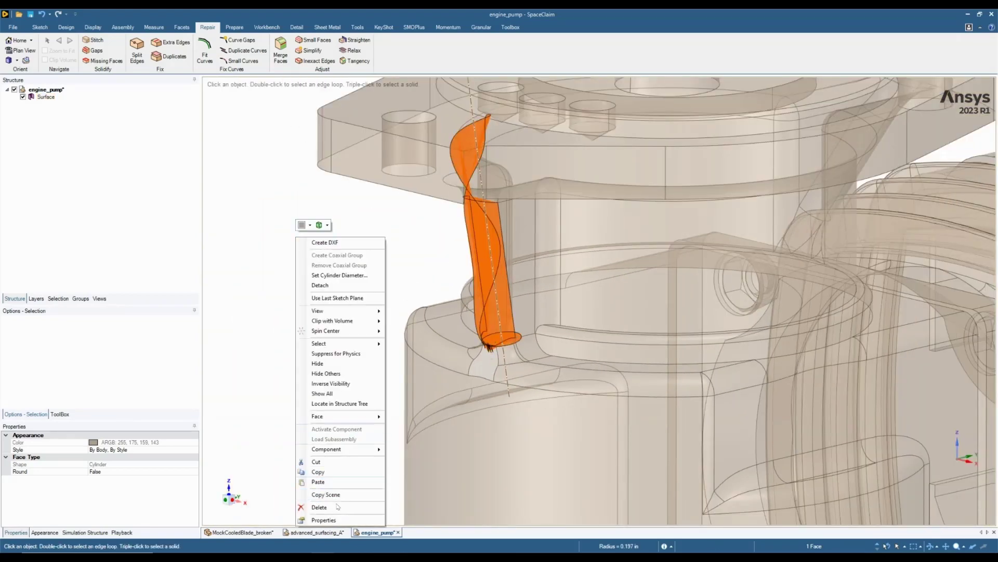
{"action": "left_click", "coordinate": [339, 506]}
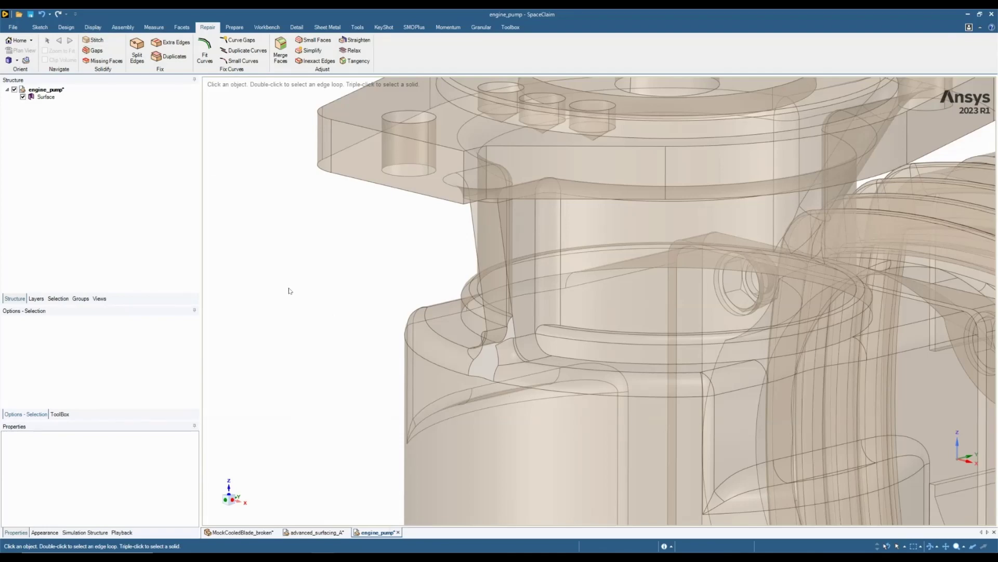
Step: Find the missing face along the rib within 10° and 0.004 in, create it with the Patch option, and inspect its shape
{"action": "scroll", "coordinate": [351, 369], "scroll_direction": "down", "scroll_amount": 3}
{"action": "middle_click_drag", "start_coordinate": [323, 350], "coordinate": [371, 247], "text": "shift"}
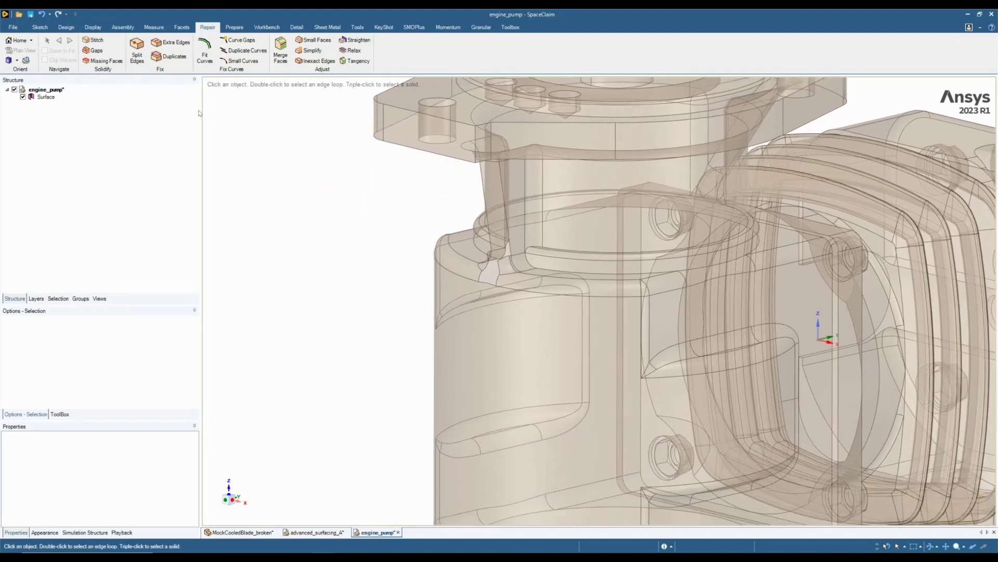
{"action": "left_click", "coordinate": [102, 60]}
{"action": "middle_click_drag", "start_coordinate": [502, 268], "coordinate": [465, 317]}
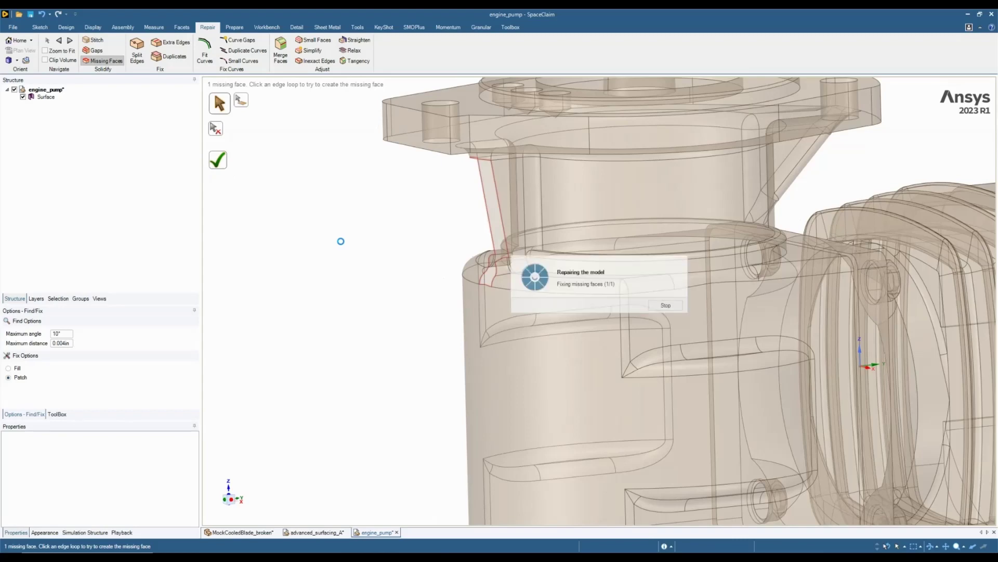
{"action": "middle_click_drag", "start_coordinate": [377, 278], "coordinate": [314, 289]}
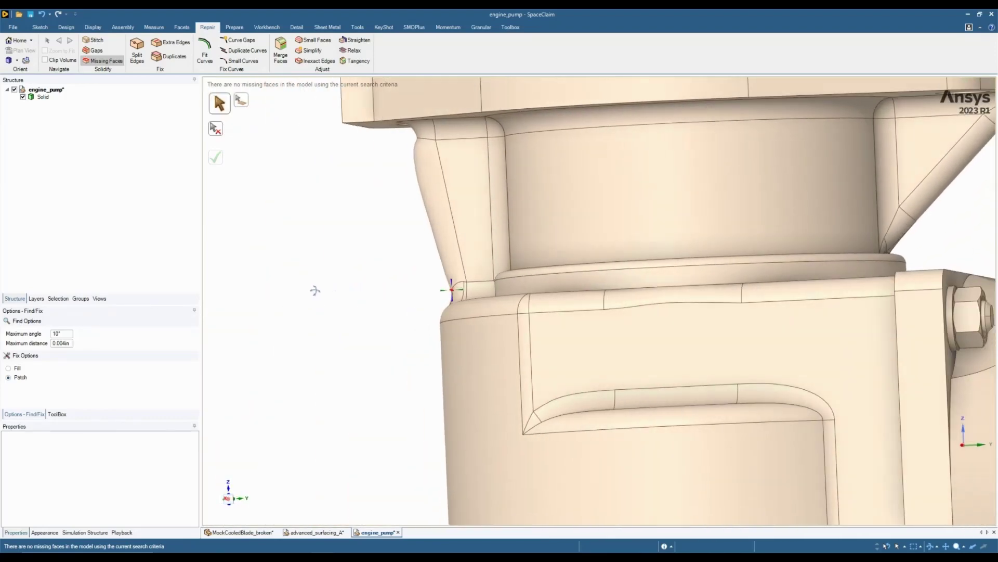
{"action": "scroll", "coordinate": [421, 147], "scroll_direction": "up", "scroll_amount": 3}
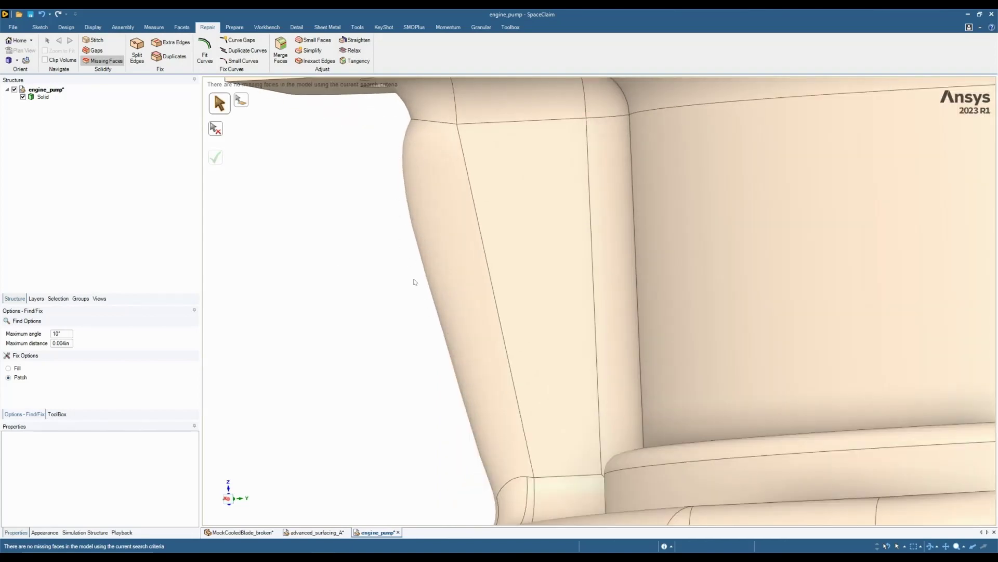
{"action": "scroll", "coordinate": [476, 426], "scroll_direction": "down", "scroll_amount": 3}
{"action": "mouse_move", "coordinate": [458, 383]}
{"action": "middle_mouse_down"}
{"action": "mouse_move", "coordinate": [521, 392]}
{"action": "mouse_move", "coordinate": [526, 312]}
{"action": "mouse_move", "coordinate": [473, 333]}
{"action": "middle_mouse_up"}
{"action": "key", "text": "Escape"}
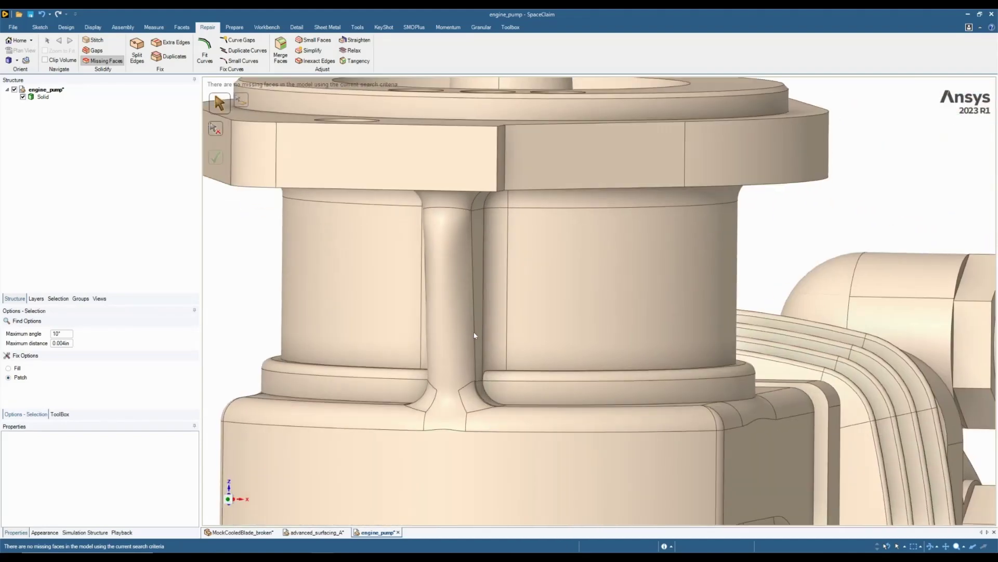
Step: Delete the patched spline face that runs down the rib and over the fillet at its base
{"action": "left_click", "coordinate": [474, 330]}
{"action": "right_click", "coordinate": [460, 320]}
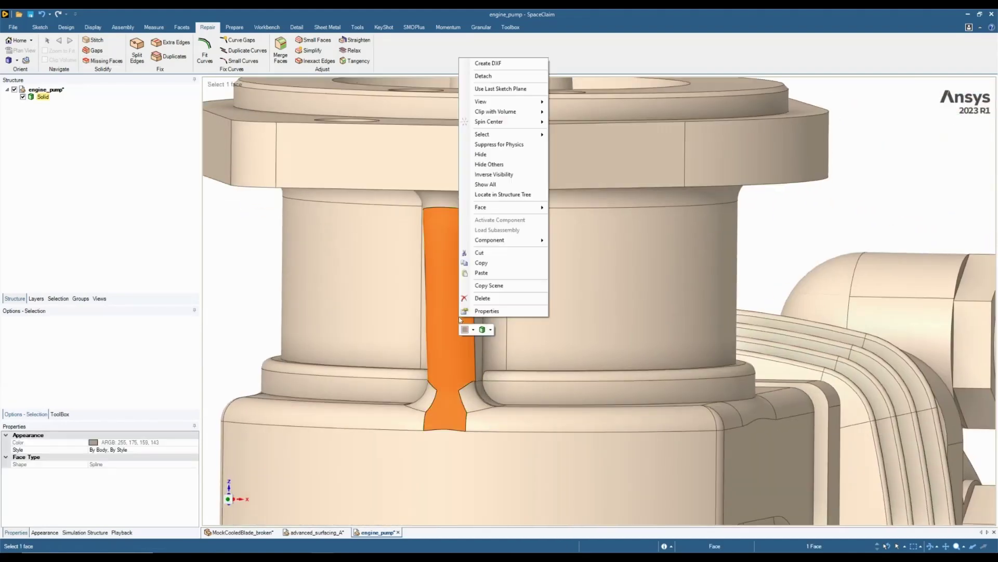
{"action": "left_click", "coordinate": [478, 299]}
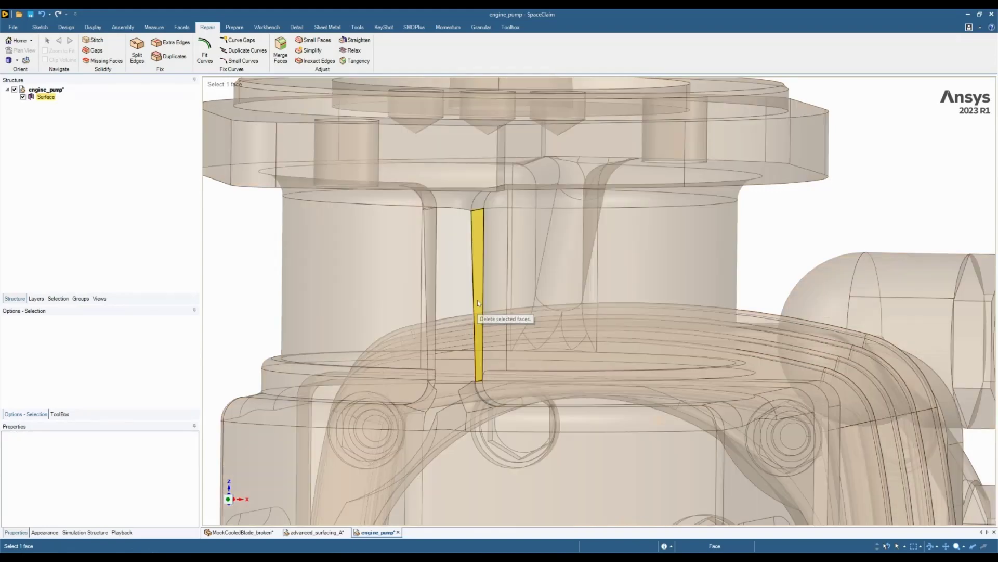
{"action": "middle_click_drag", "start_coordinate": [477, 371], "coordinate": [320, 295]}
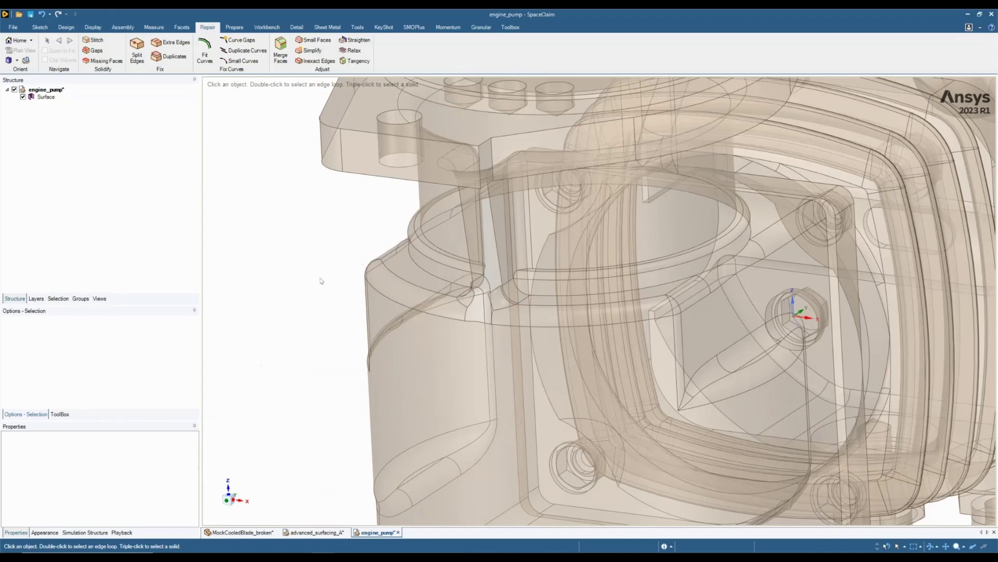
Step: Blend a face between the two fillet edges on either side of the opening at the rib's base, tangent to both adjacent fillet faces
{"action": "left_click", "coordinate": [66, 28]}
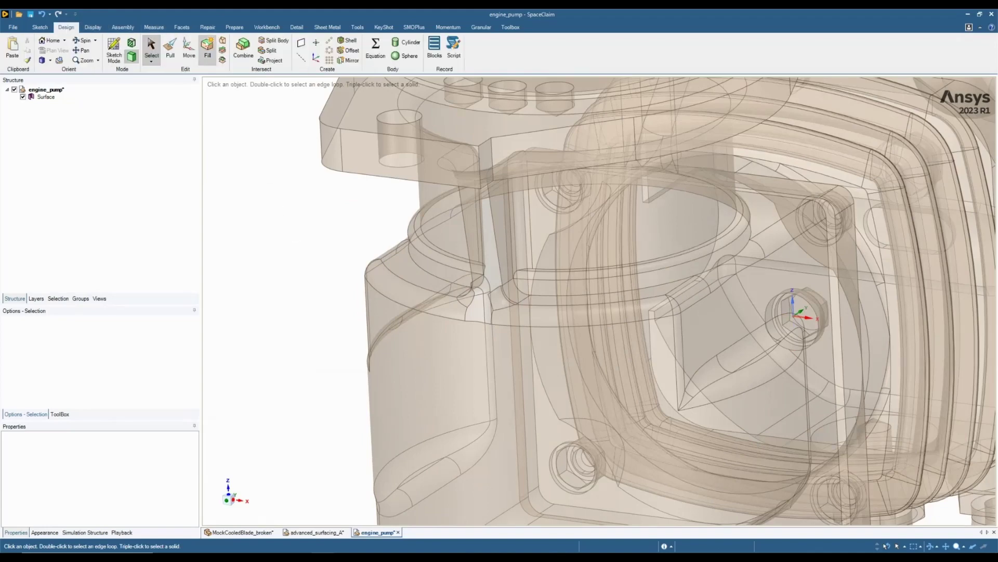
{"action": "left_click", "coordinate": [222, 41]}
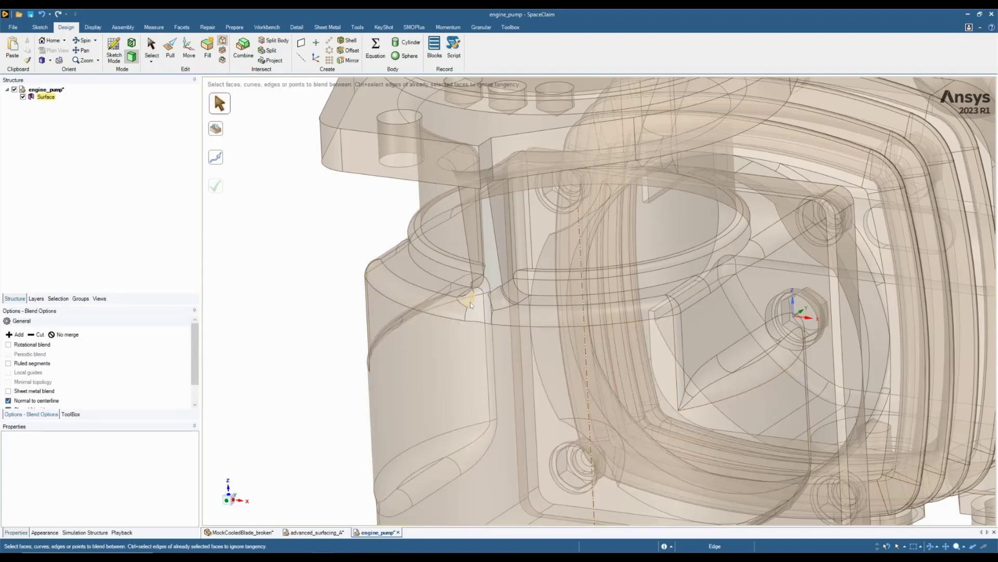
{"action": "scroll", "coordinate": [476, 299], "scroll_direction": "up", "scroll_amount": 5}
{"action": "scroll", "coordinate": [479, 301], "scroll_direction": "up", "scroll_amount": 5}
{"action": "left_click", "coordinate": [457, 285]}
{"action": "left_click", "coordinate": [513, 292]}
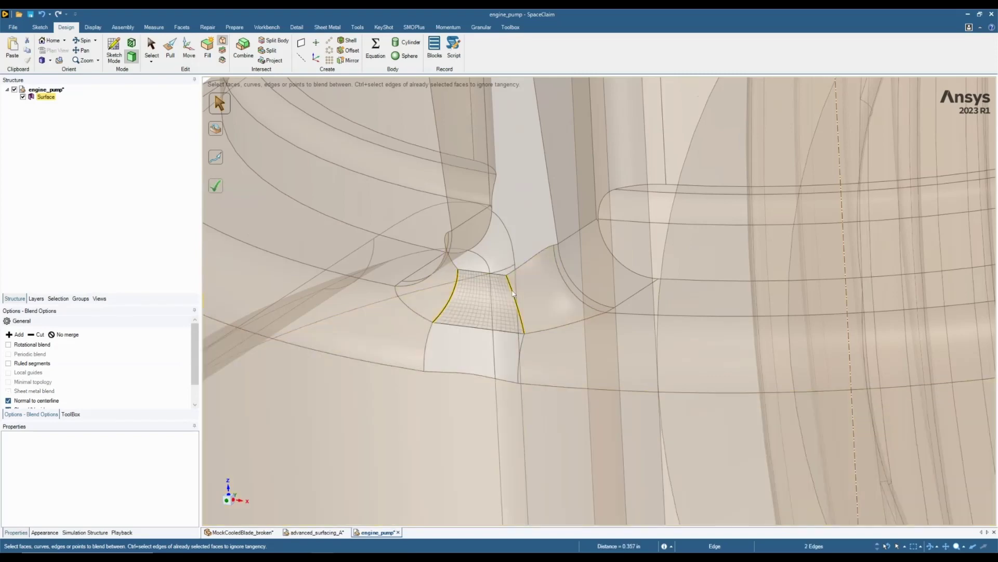
{"action": "scroll", "coordinate": [452, 291], "scroll_direction": "up", "scroll_amount": 4}
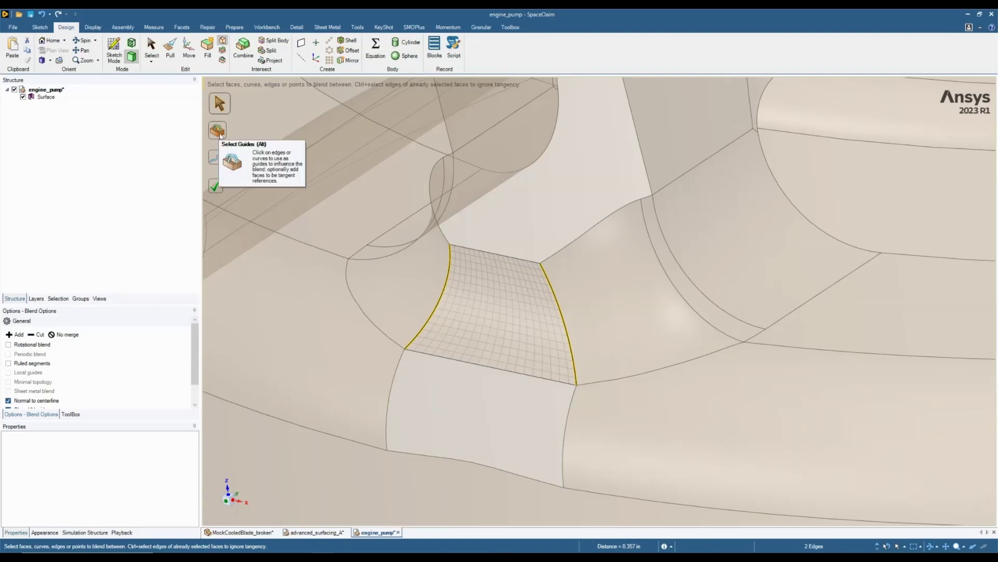
{"action": "left_click", "coordinate": [218, 131]}
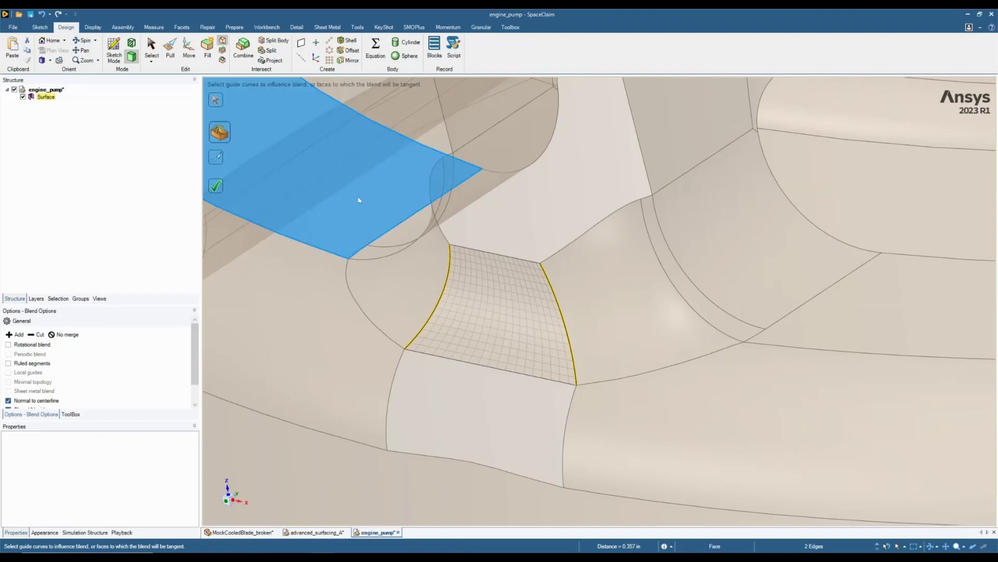
{"action": "left_click", "coordinate": [410, 257]}
{"action": "left_click", "coordinate": [582, 281]}
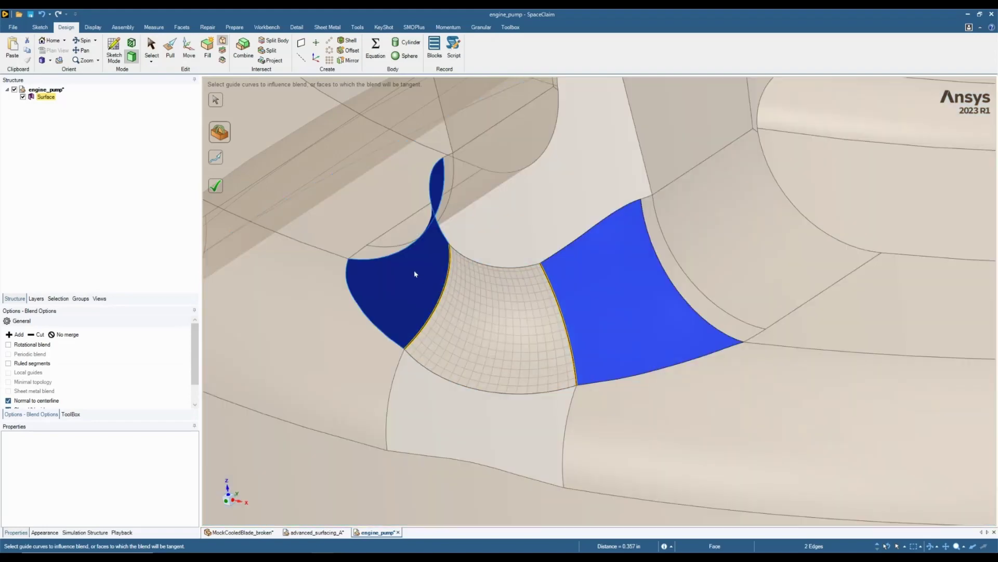
{"action": "scroll", "coordinate": [582, 313], "scroll_direction": "down", "scroll_amount": 8}
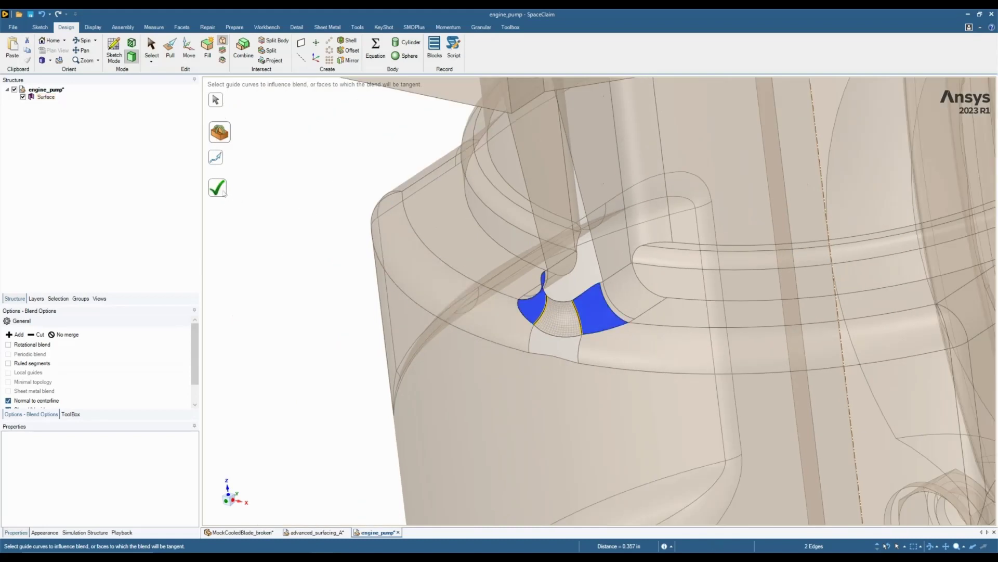
{"action": "left_click", "coordinate": [219, 188]}
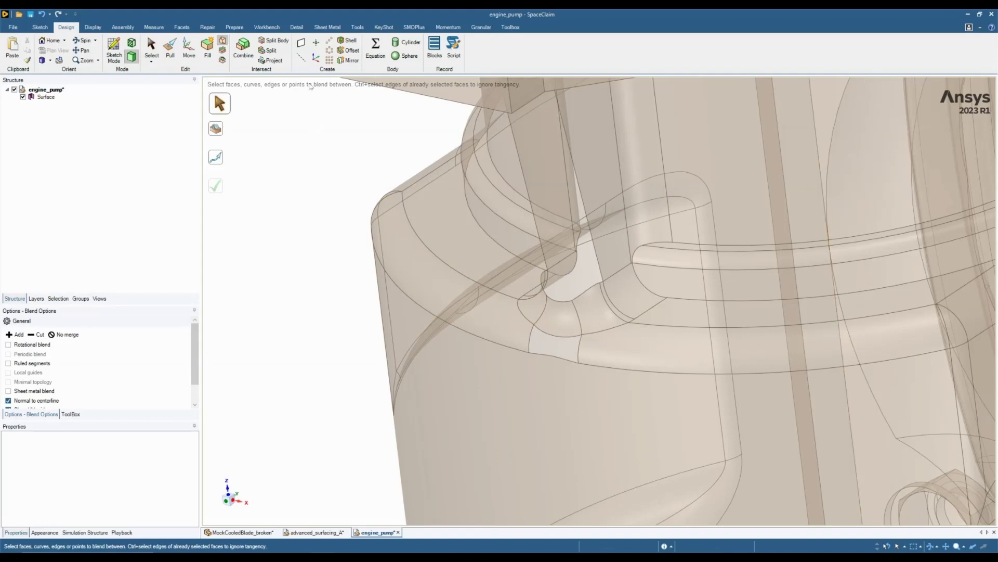
Step: Create the missing face in the small opening at the rib's base with the Missing Faces repair and its Patch option
{"action": "left_click", "coordinate": [208, 27]}
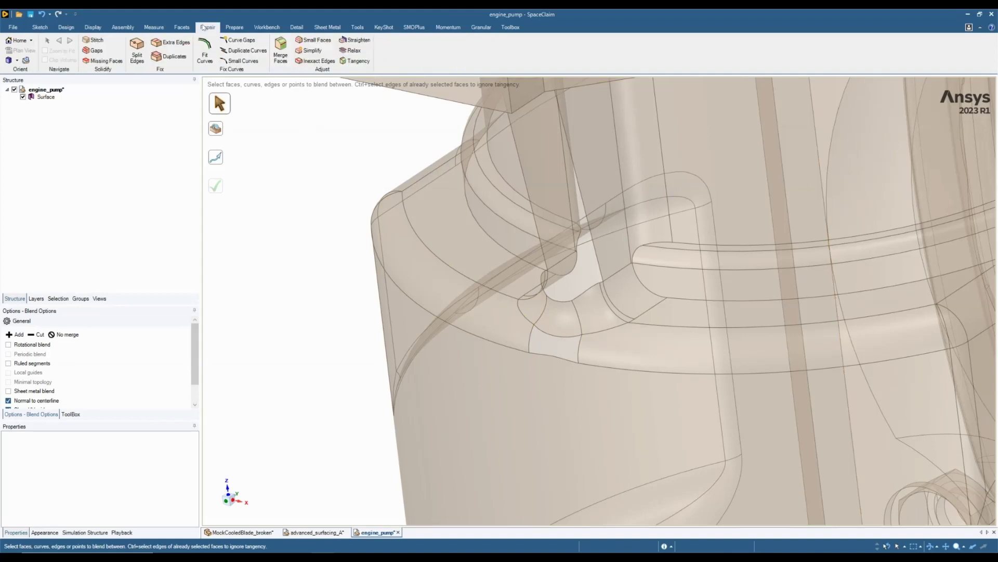
{"action": "left_click", "coordinate": [106, 61]}
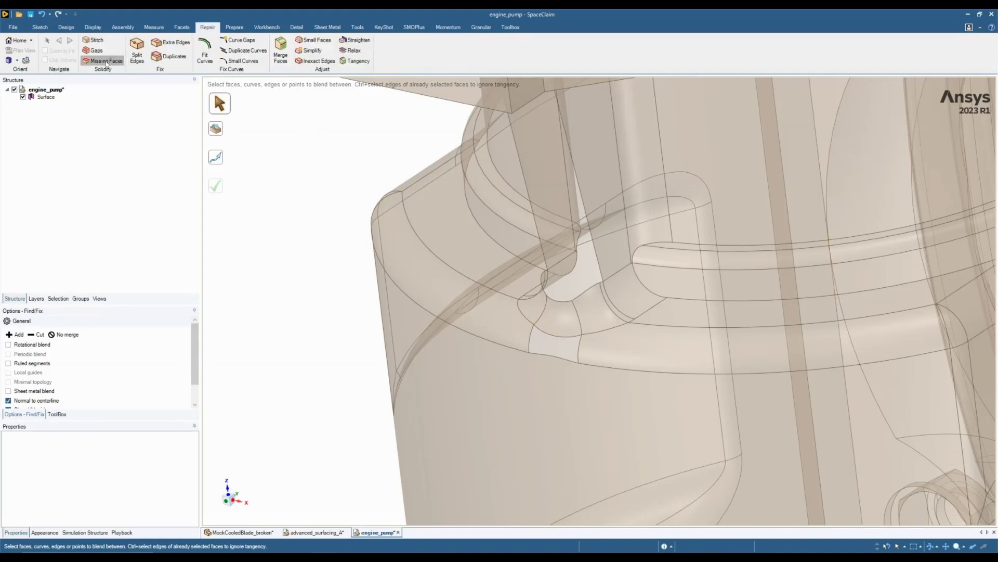
{"action": "left_click", "coordinate": [543, 341]}
{"action": "middle_click_drag", "start_coordinate": [560, 331], "coordinate": [598, 386]}
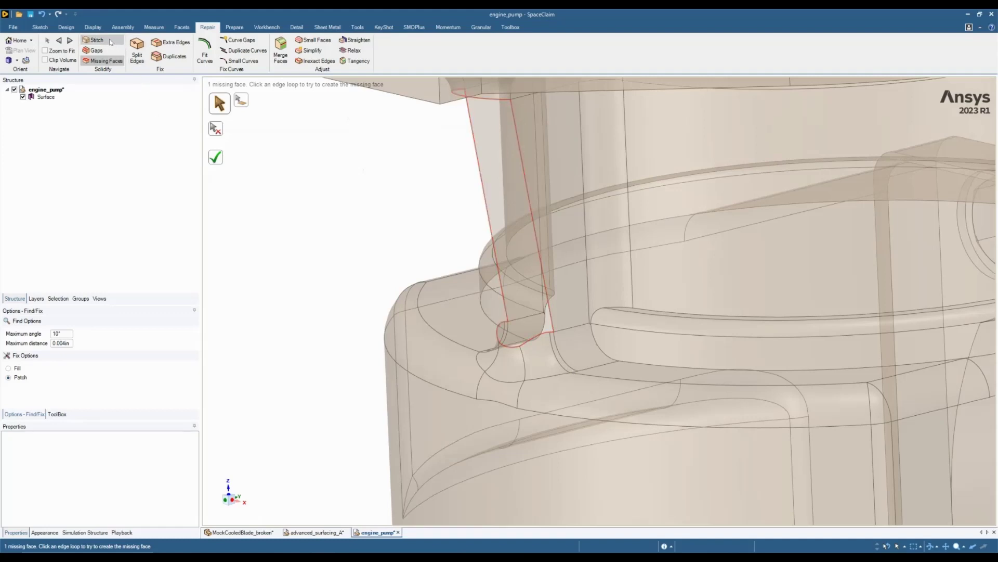
Step: Blend the rib's long missing face between the open edge chain at its base and the edges below the upper flange, and inspect the rib
{"action": "left_click", "coordinate": [68, 28]}
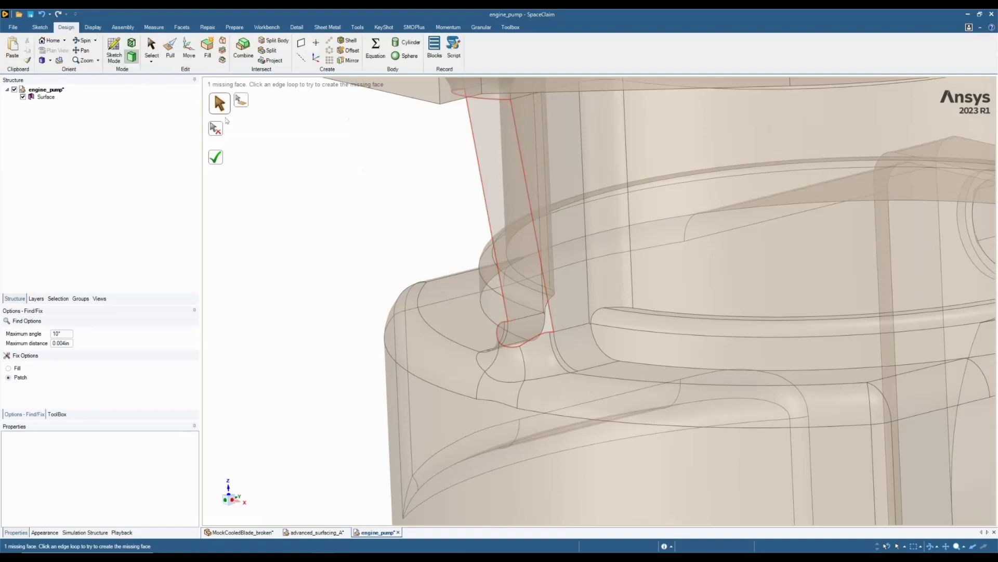
{"action": "left_click", "coordinate": [223, 41]}
{"action": "left_click", "coordinate": [550, 348]}
{"action": "scroll", "coordinate": [495, 326], "scroll_direction": "up", "scroll_amount": 5}
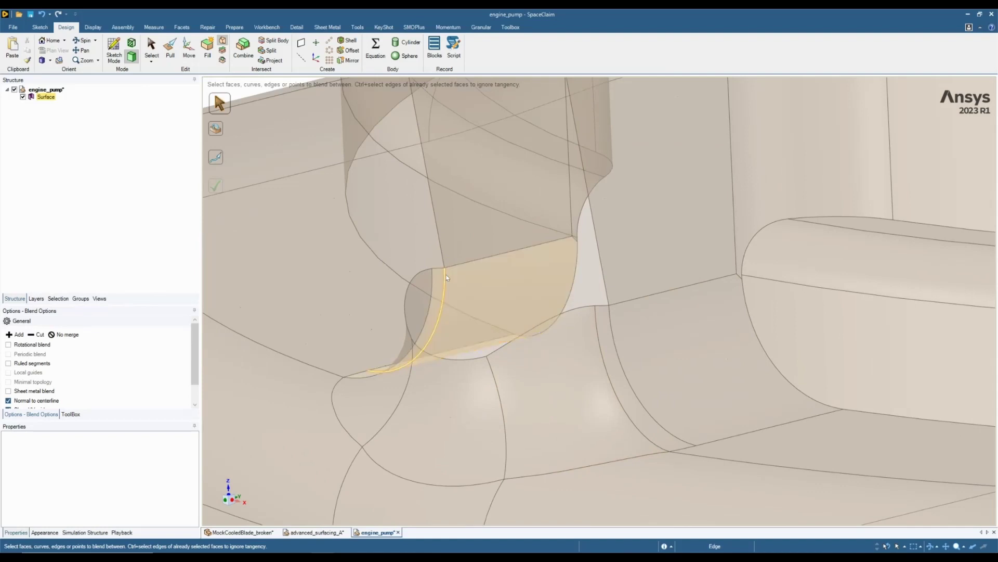
{"action": "left_click", "coordinate": [437, 270]}
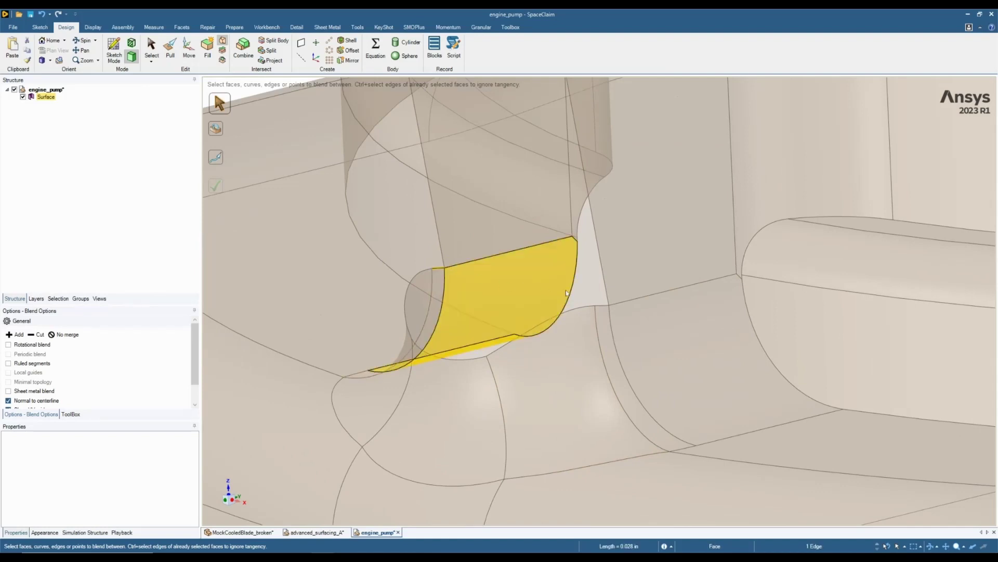
{"action": "double_click", "coordinate": [603, 308]}
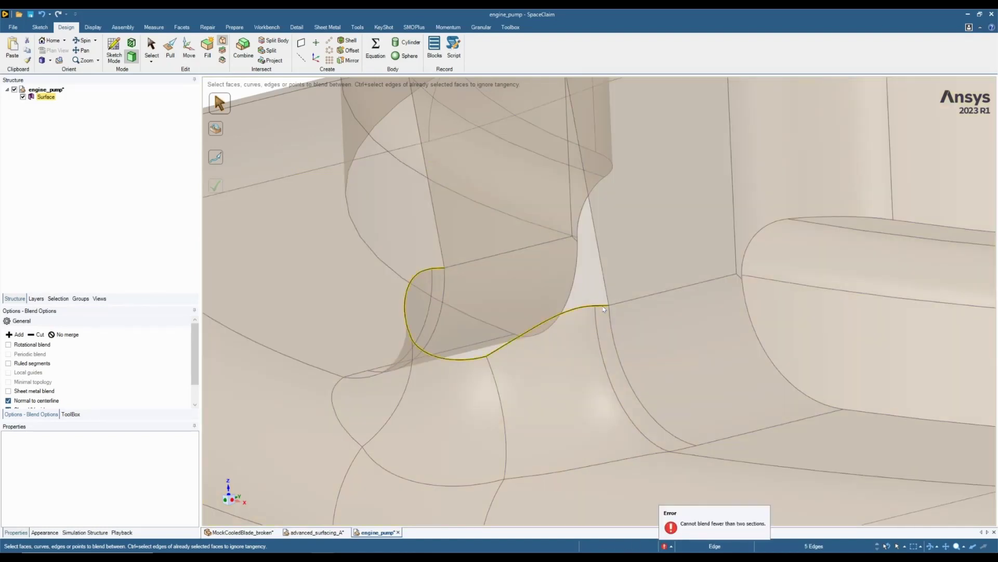
{"action": "middle_click_drag", "start_coordinate": [531, 367], "coordinate": [560, 307]}
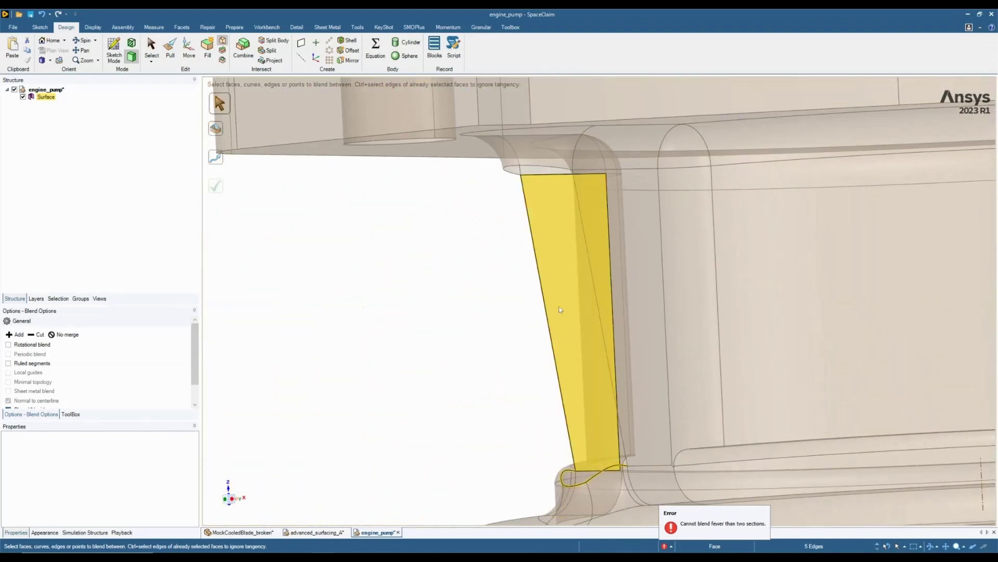
{"action": "left_click", "coordinate": [534, 169]}
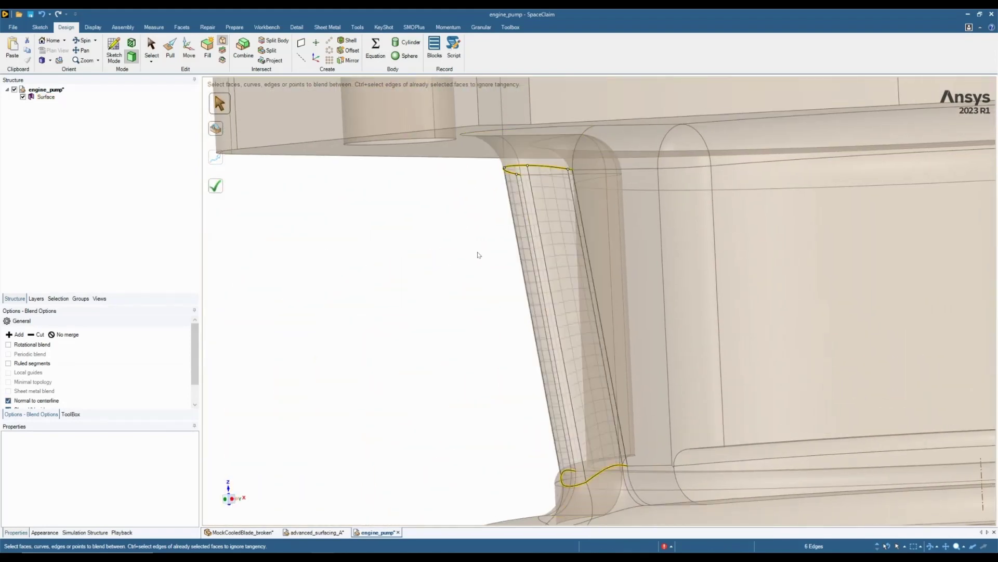
{"action": "middle_click_drag", "start_coordinate": [430, 352], "coordinate": [529, 244]}
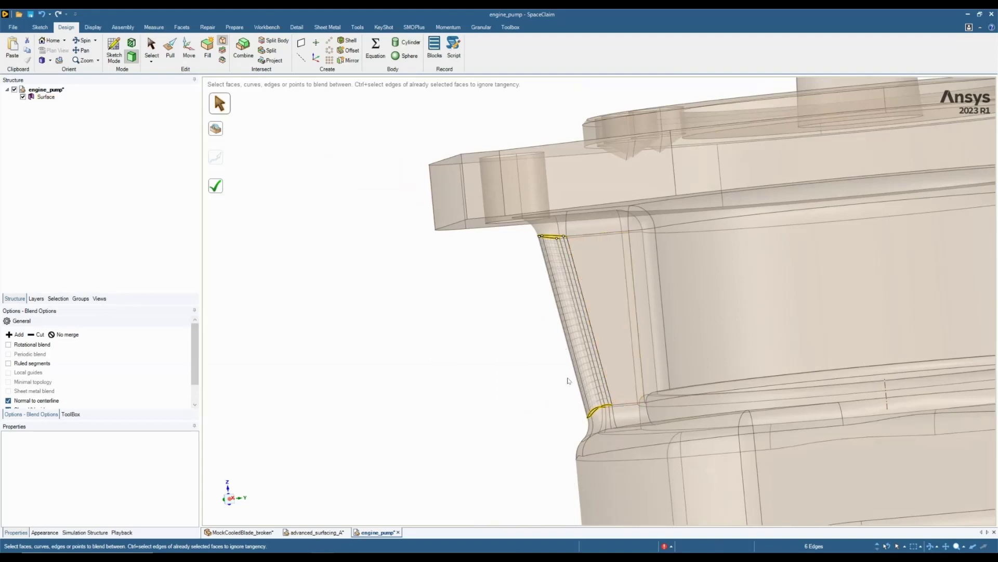
{"action": "middle_click_drag", "start_coordinate": [461, 368], "coordinate": [480, 370]}
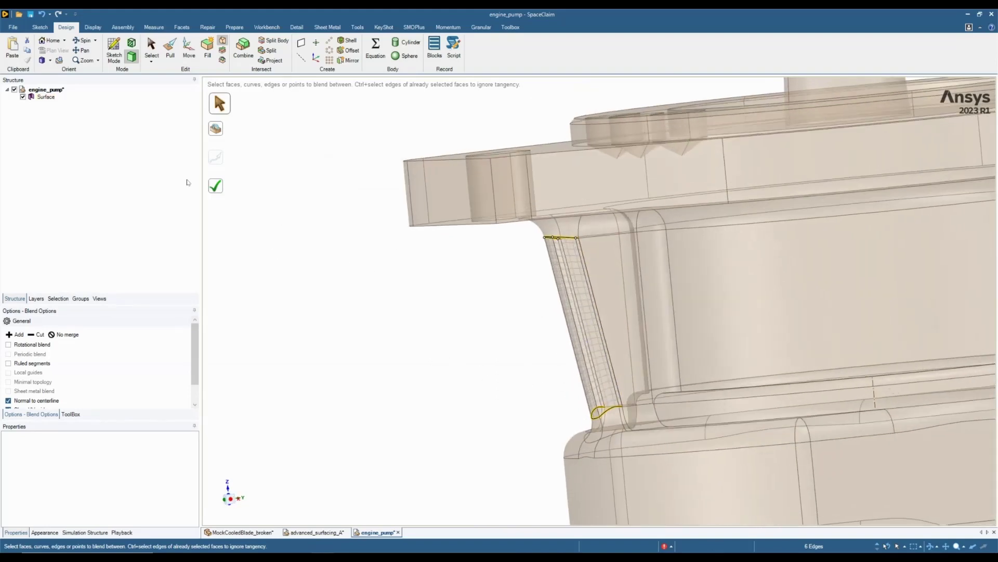
{"action": "left_click", "coordinate": [218, 191]}
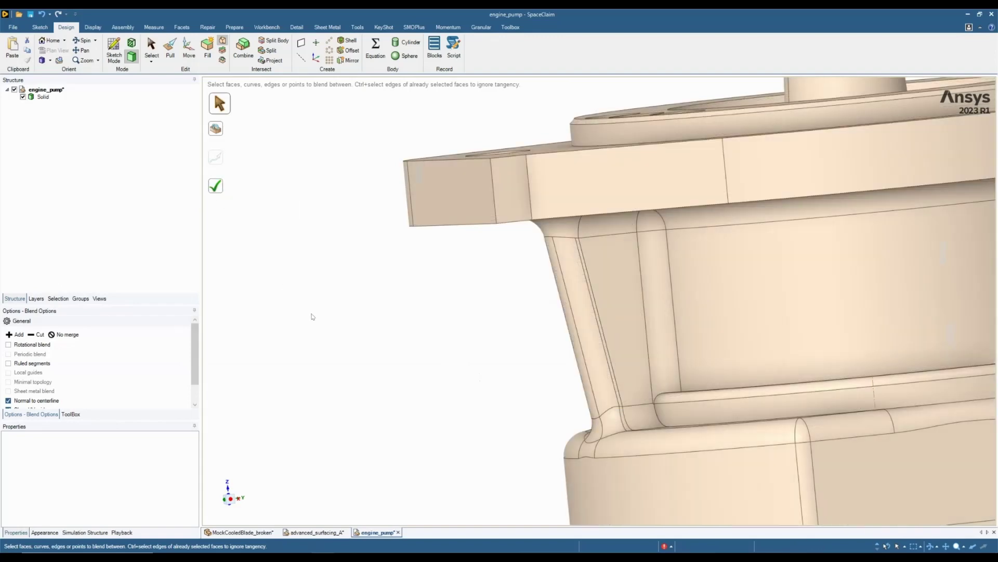
{"action": "middle_click_drag", "start_coordinate": [324, 322], "coordinate": [361, 316]}
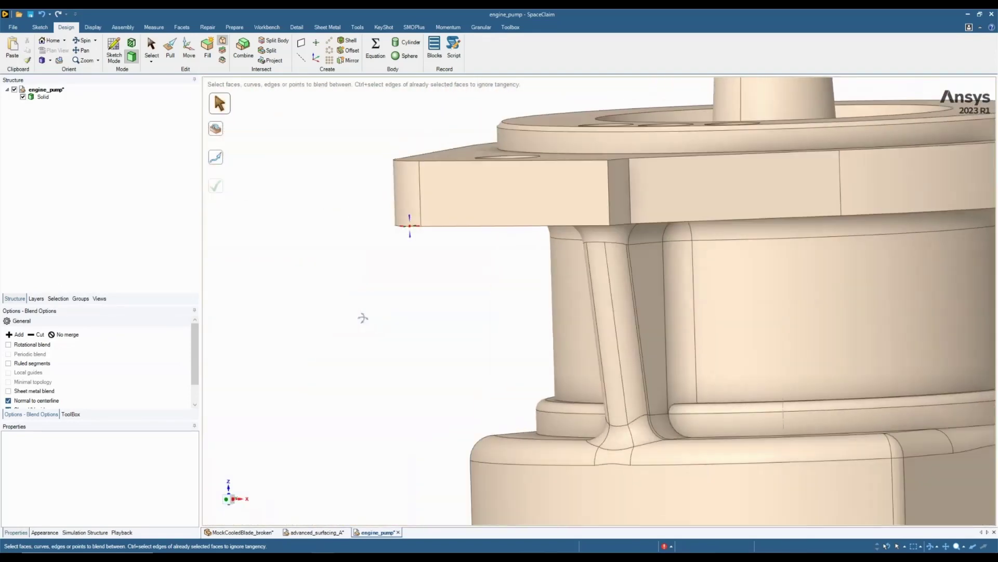
{"action": "scroll", "coordinate": [329, 319], "scroll_direction": "down", "scroll_amount": 3}
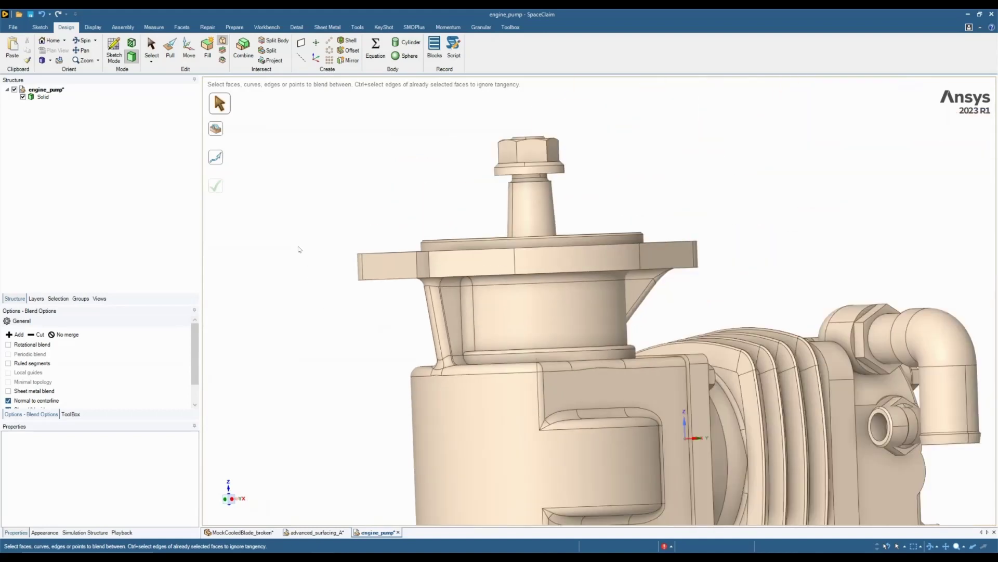